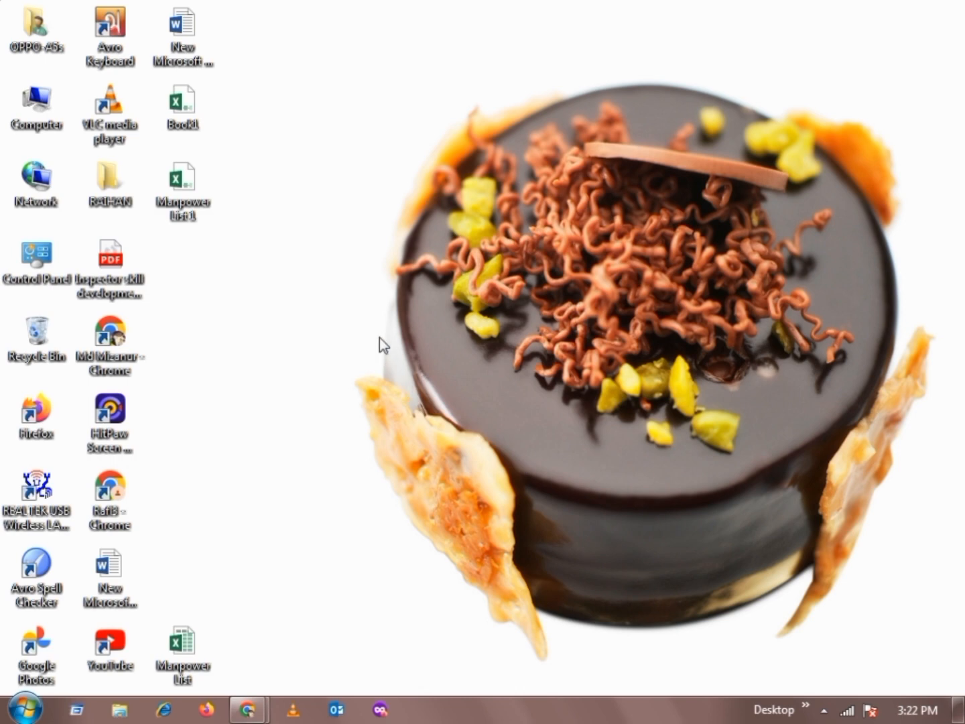
right_click(381, 343)
left_click(458, 421)
right_click(455, 419)
left_click(507, 497)
right_click(400, 352)
left_click(457, 434)
right_click(455, 433)
left_click(504, 507)
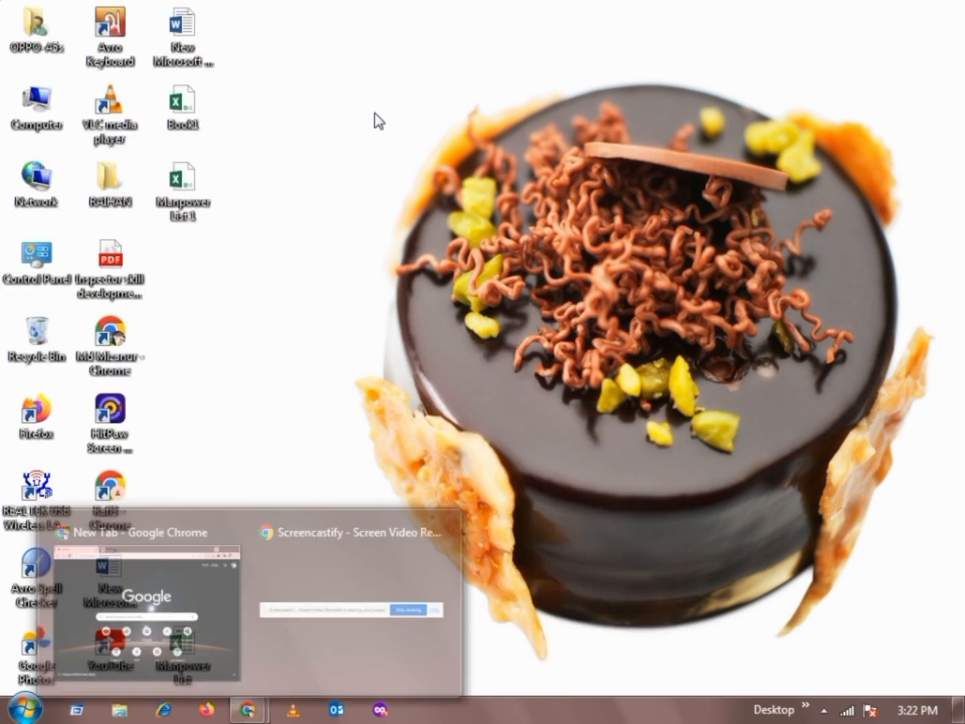
Open the Book1 workbook from the desktop
left_click(180, 105)
right_click(349, 232)
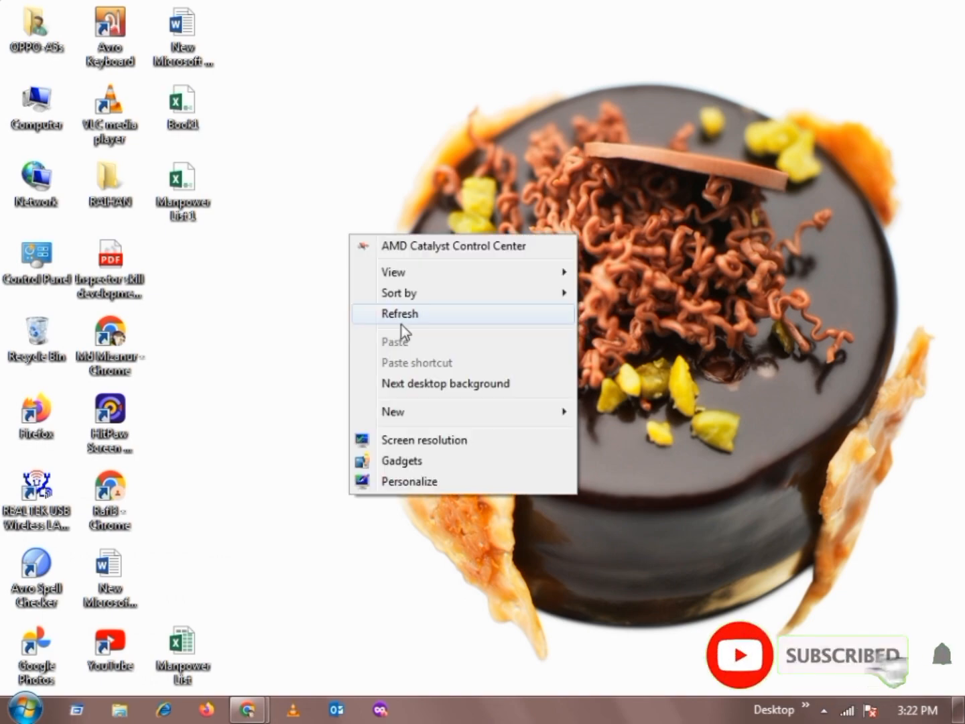
left_click(402, 317)
right_click(401, 317)
left_click(384, 277)
right_click(384, 277)
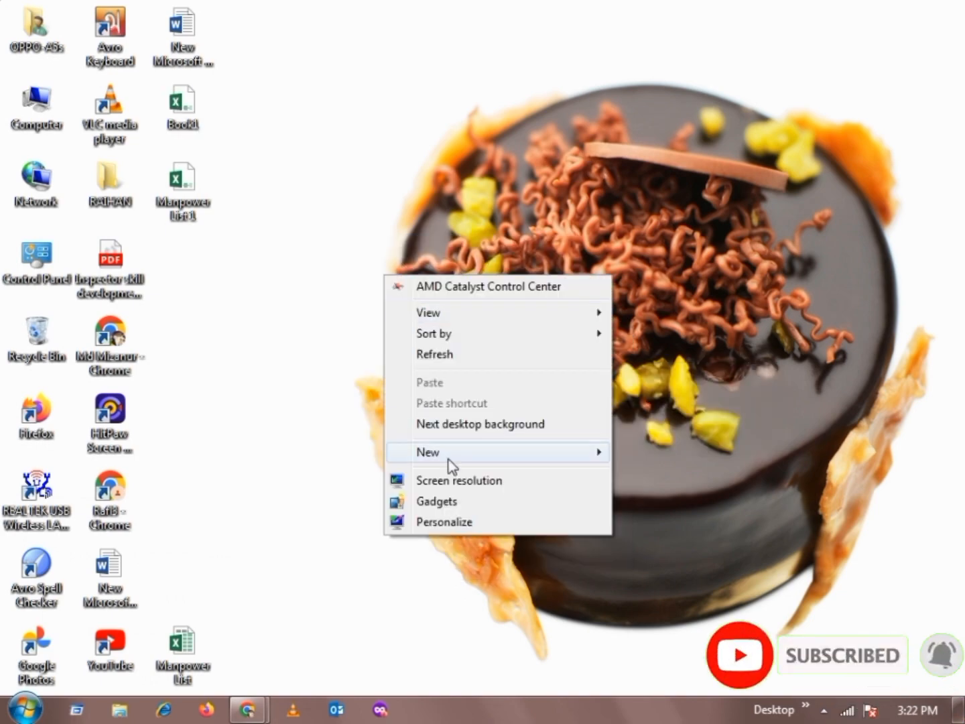
left_click(447, 426)
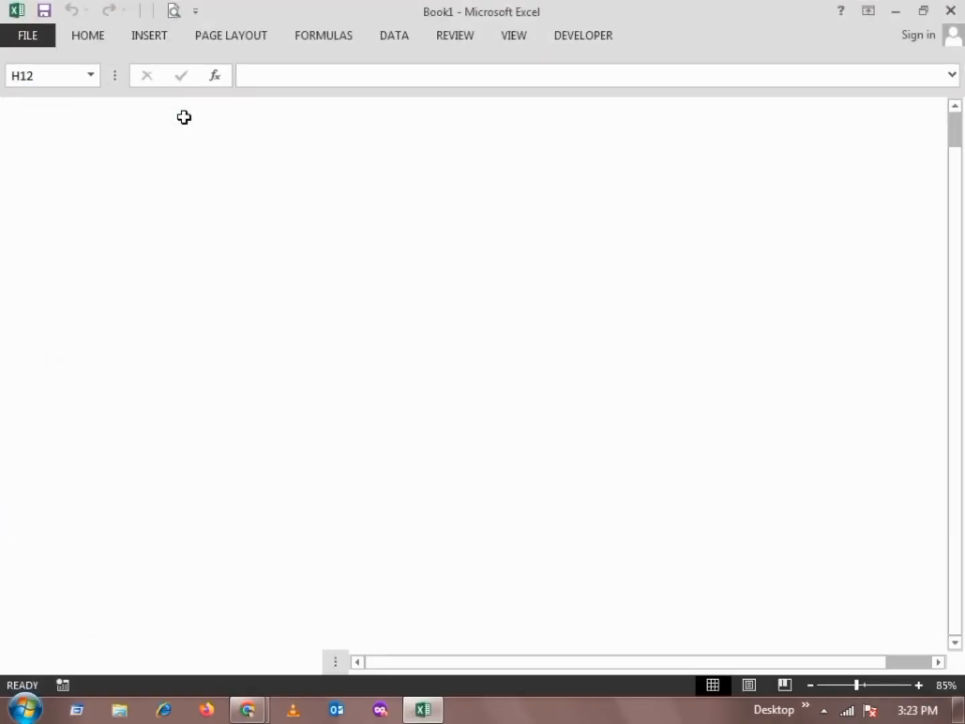
Keep the ribbon permanently expanded above the worksheet
left_click(134, 39)
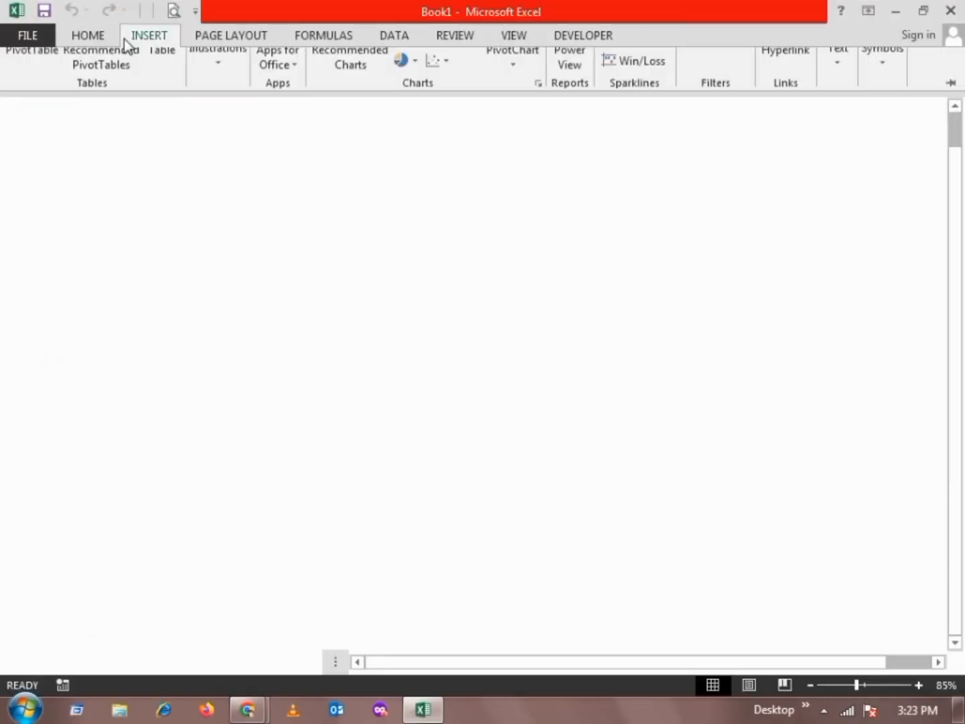
left_click(84, 37)
left_click(83, 37)
left_click(83, 35)
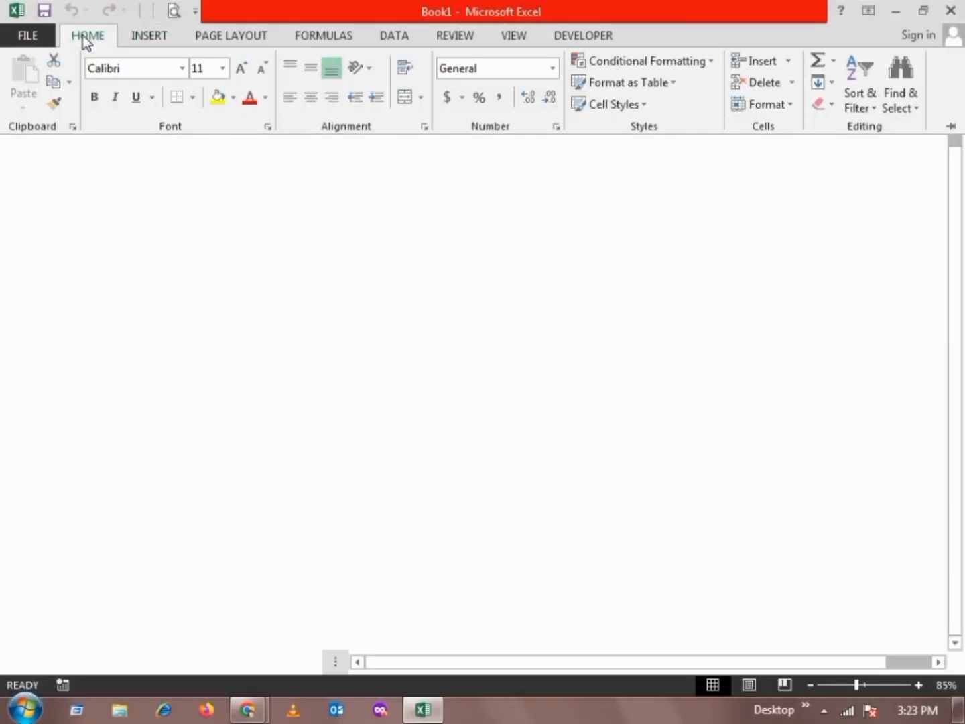
left_click(950, 128)
Examine the finished cosmetics shop bill on Sheet2 (2), from its header and customer lines to the item table and signature row
left_click(417, 295)
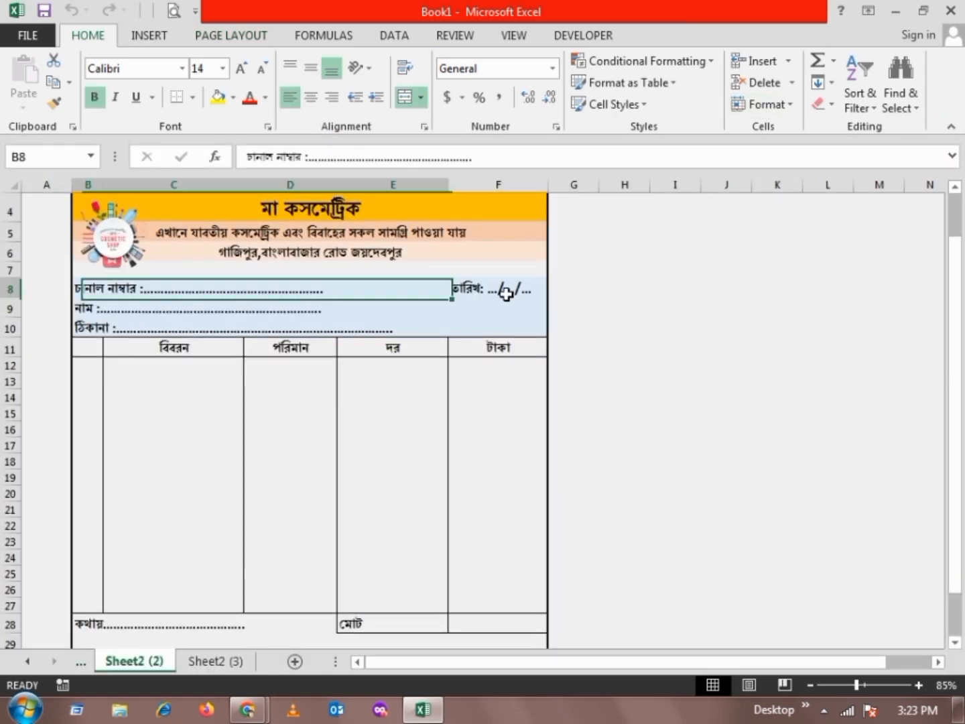
left_click(496, 288)
mouse_move(960, 231)
left_mouse_down()
mouse_move(955, 243)
mouse_move(950, 235)
left_mouse_up()
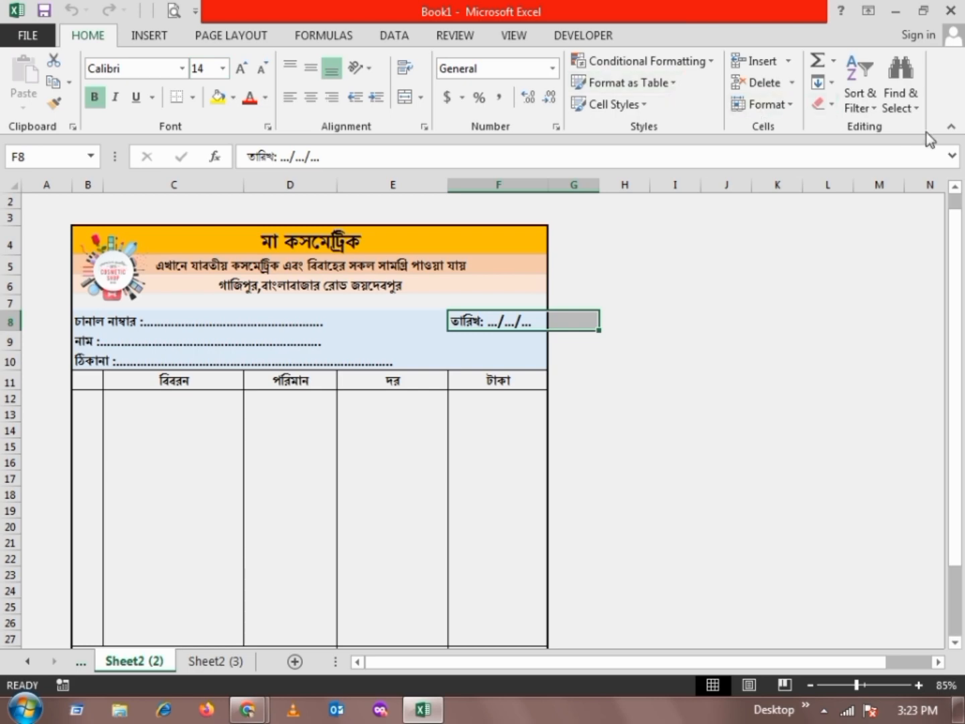
left_click(950, 127)
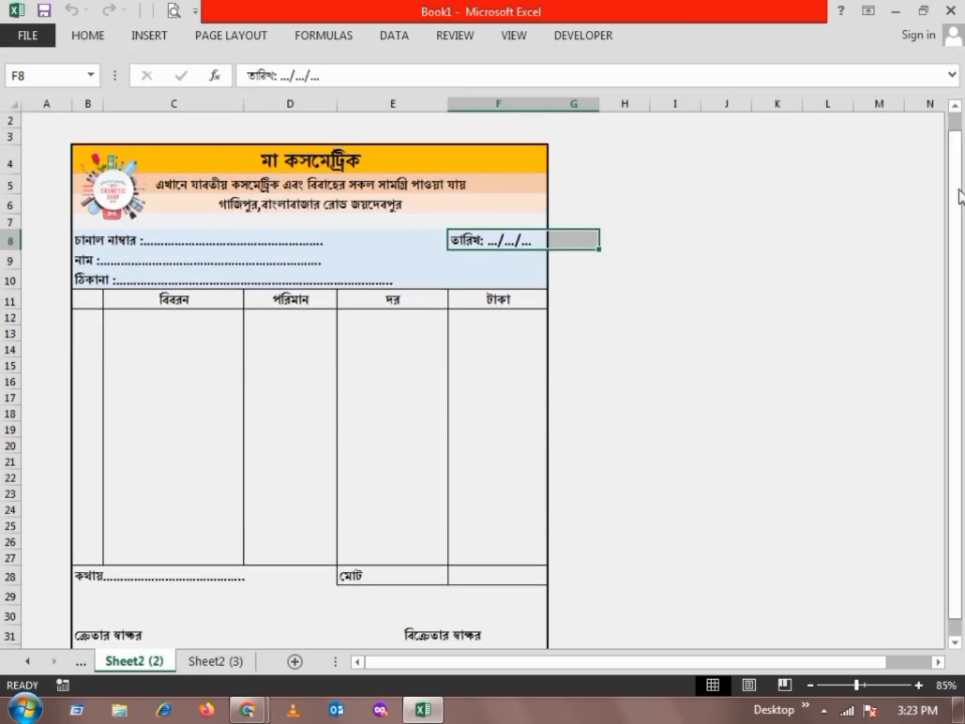
left_click_drag(959, 190, 960, 216)
left_click(881, 281)
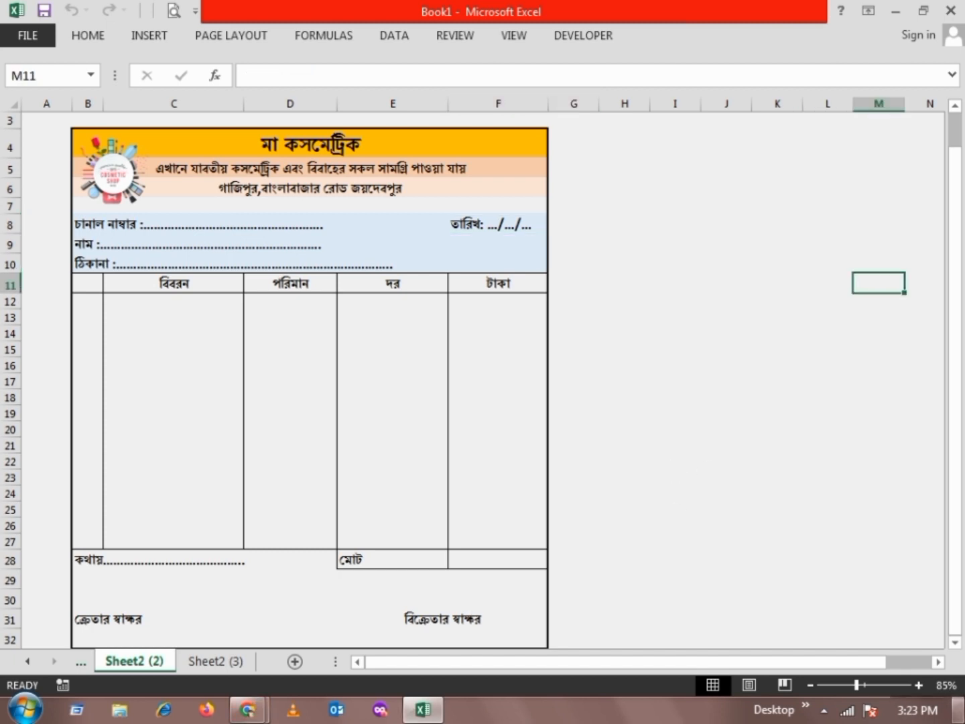
left_click(340, 309)
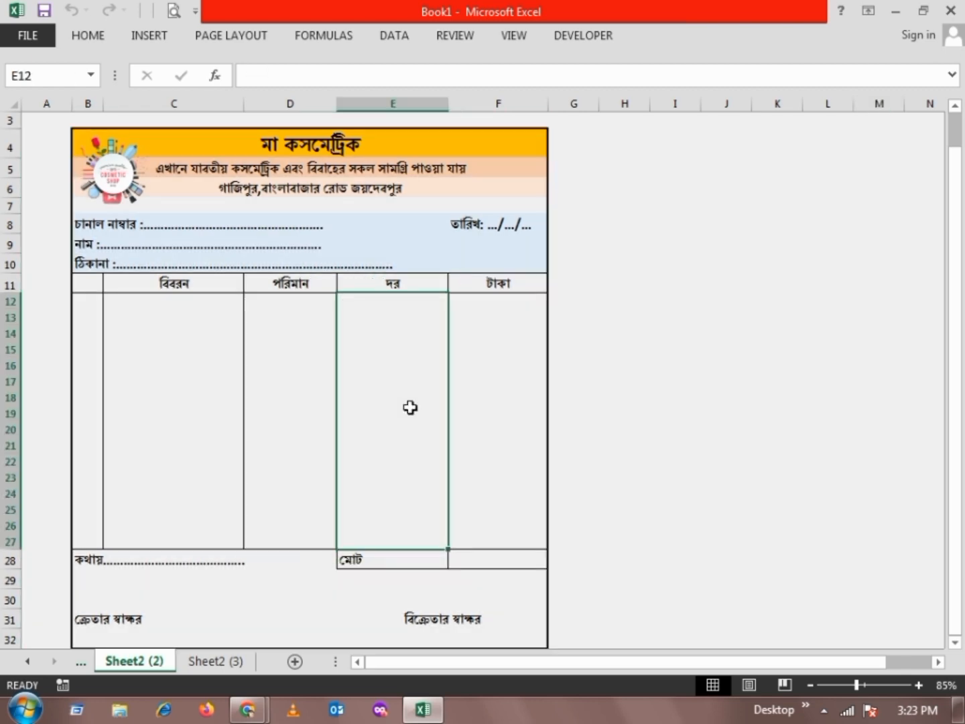
left_click(599, 425)
left_click(224, 169)
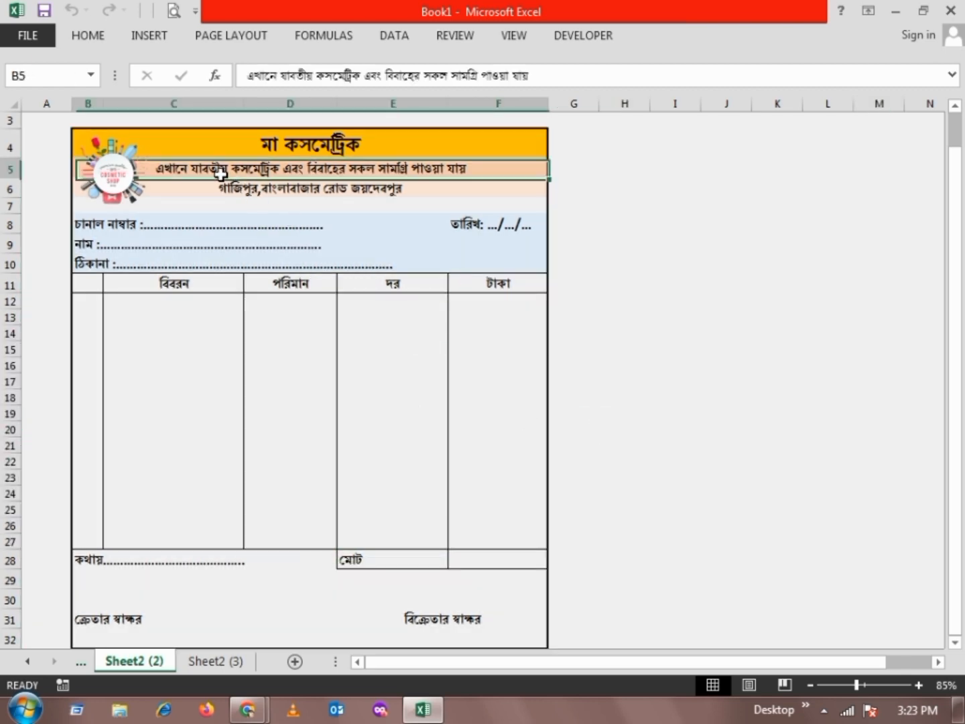
left_click_drag(256, 142, 355, 539)
left_click(355, 540)
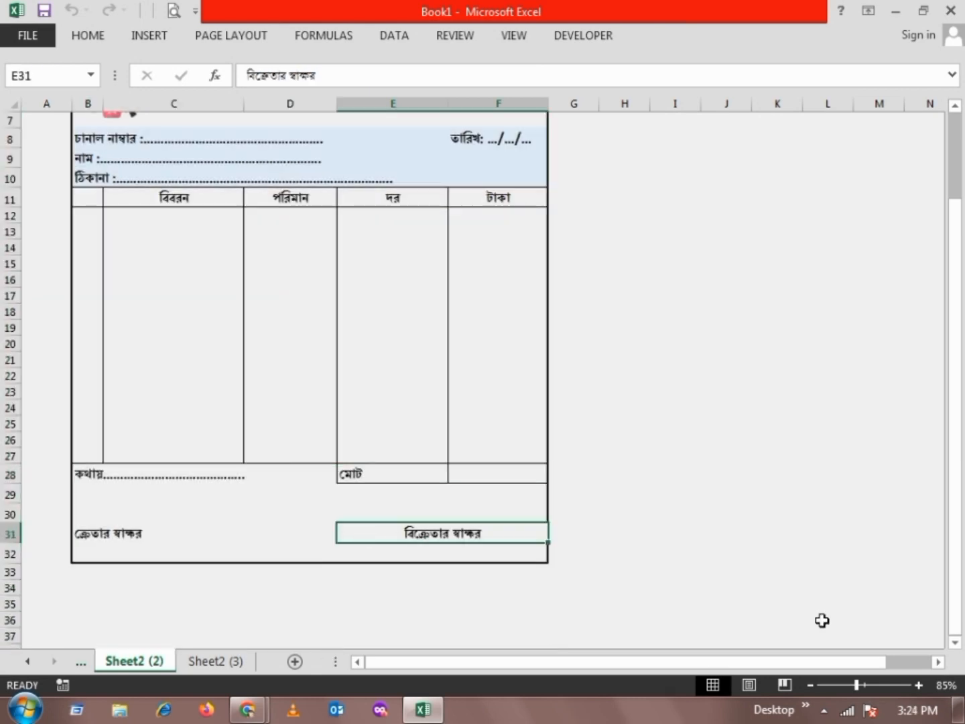
left_click_drag(948, 576, 948, 448)
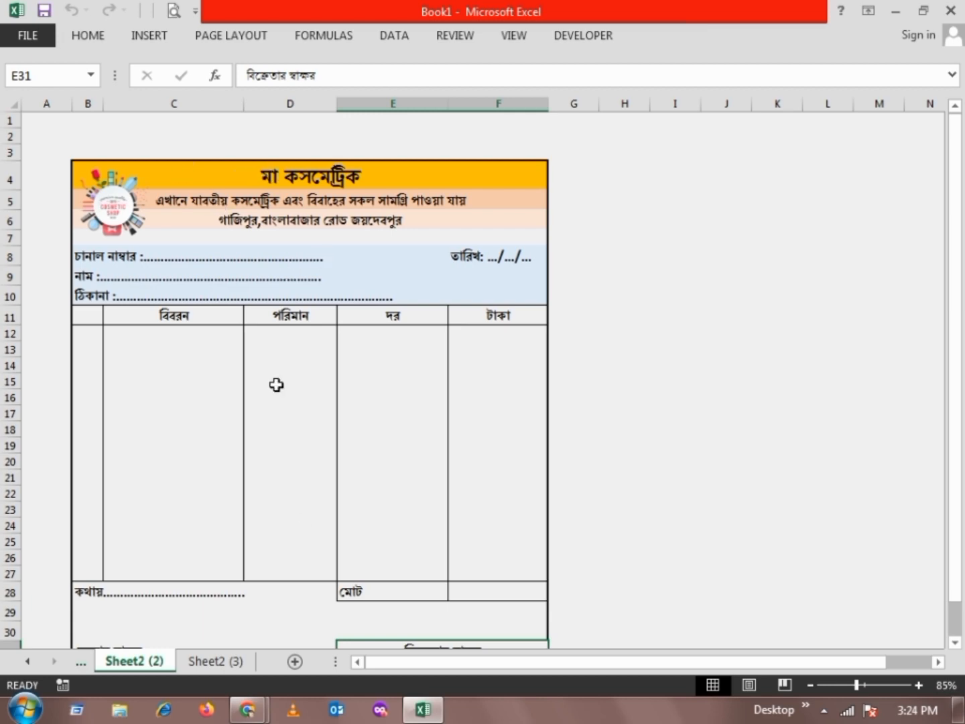
Compare the unformatted bill text on Sheet2 (3) with the finished bill on Sheet2 (2), ending on Sheet2 (3)
left_click(221, 661)
left_click(181, 243)
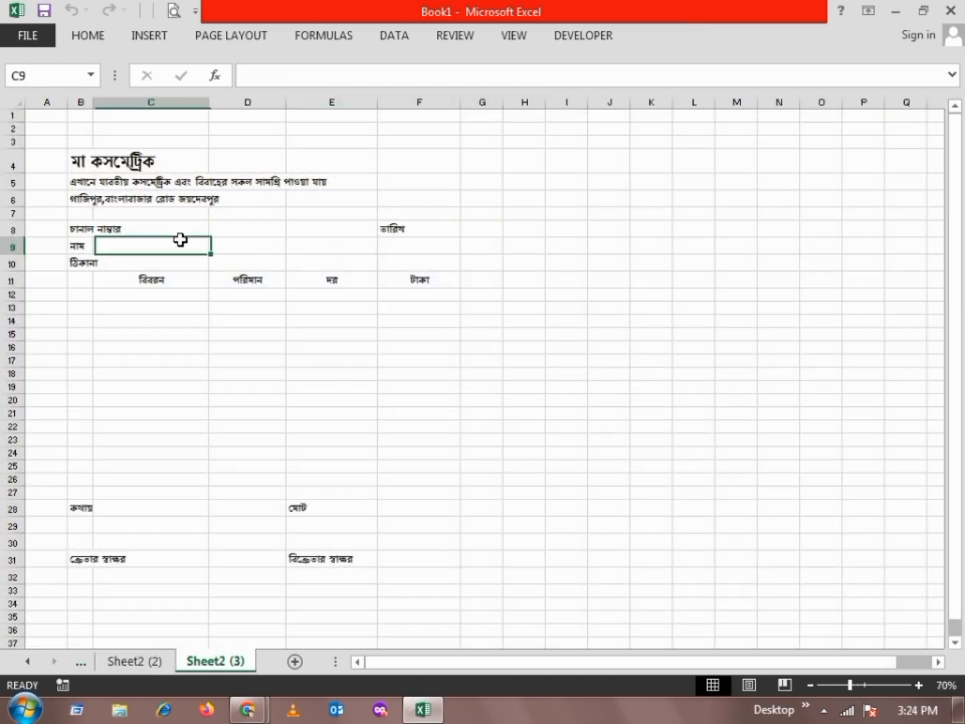
left_click(92, 162)
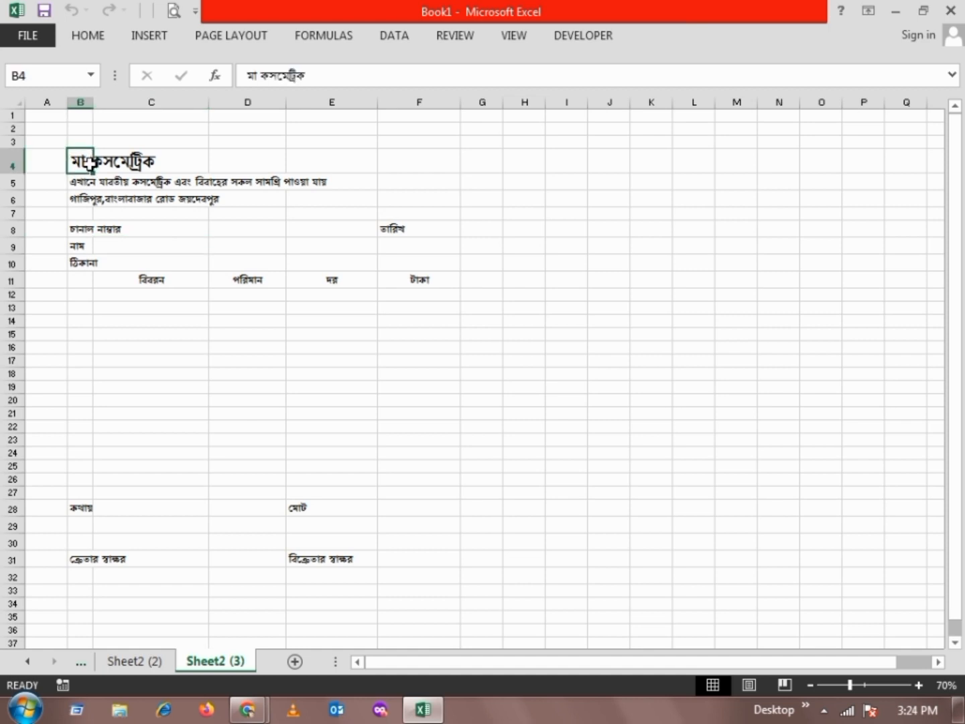
left_click(185, 375)
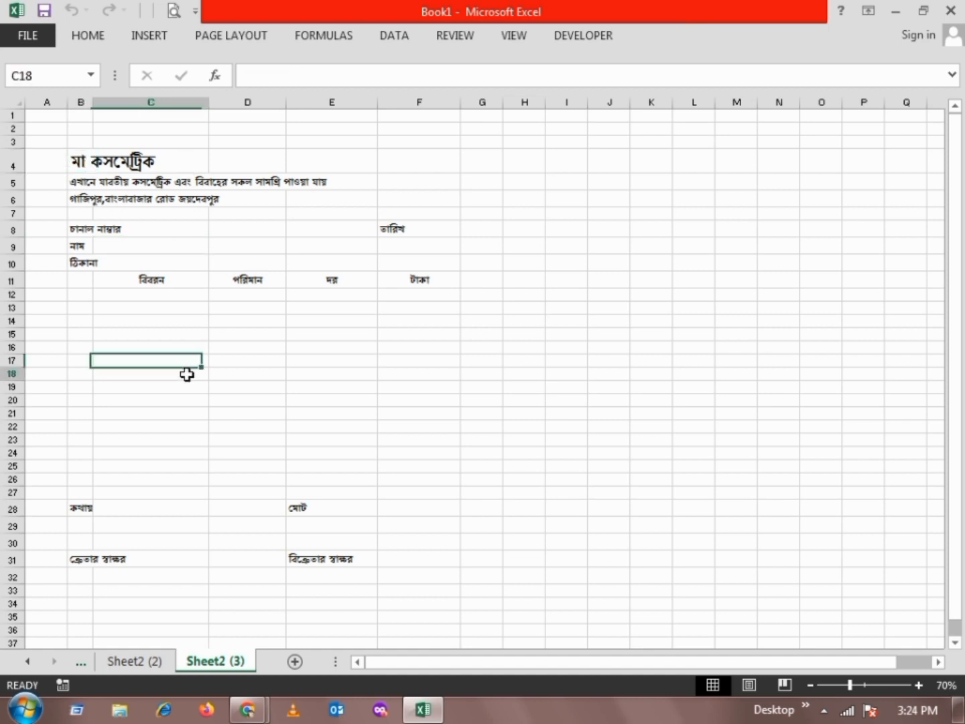
left_click(131, 662)
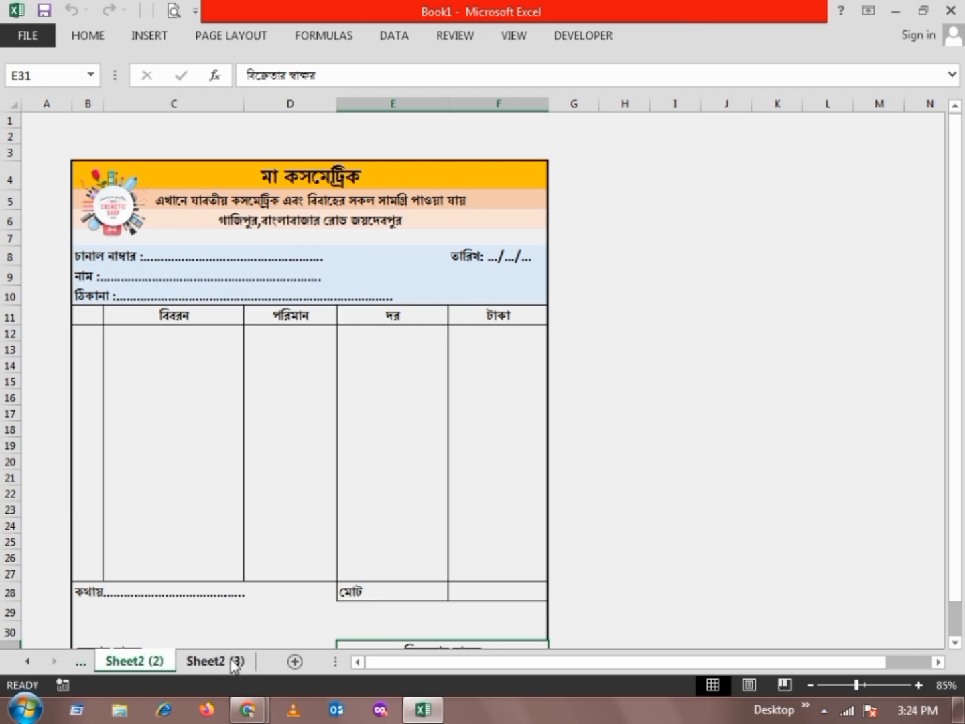
left_click(234, 664)
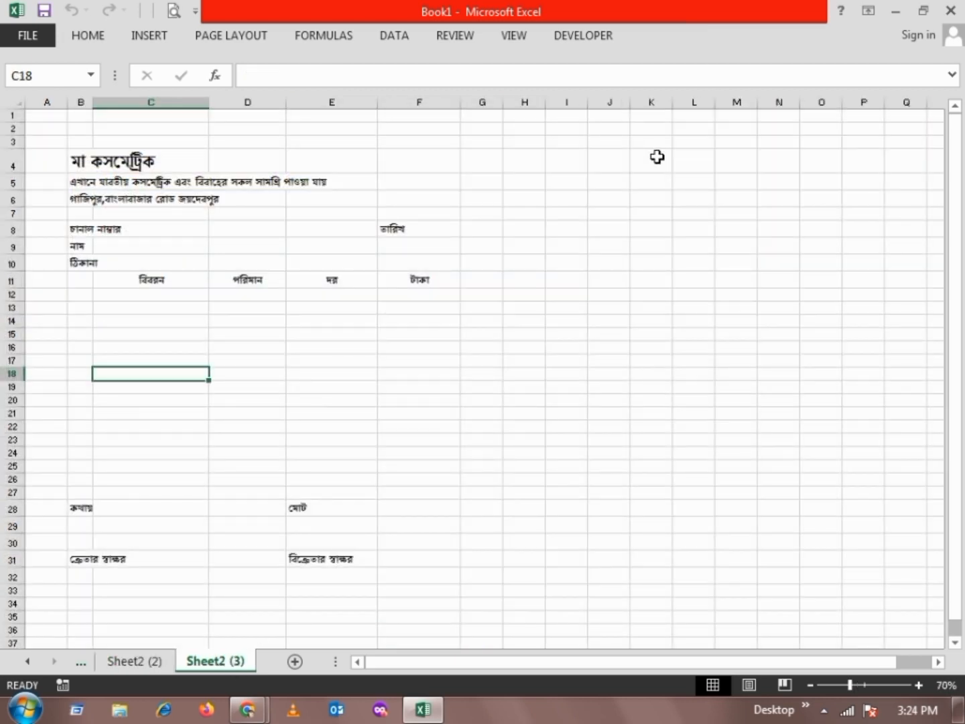
Keep the ribbon permanently expanded while working on Sheet2 (3)
left_click(94, 35)
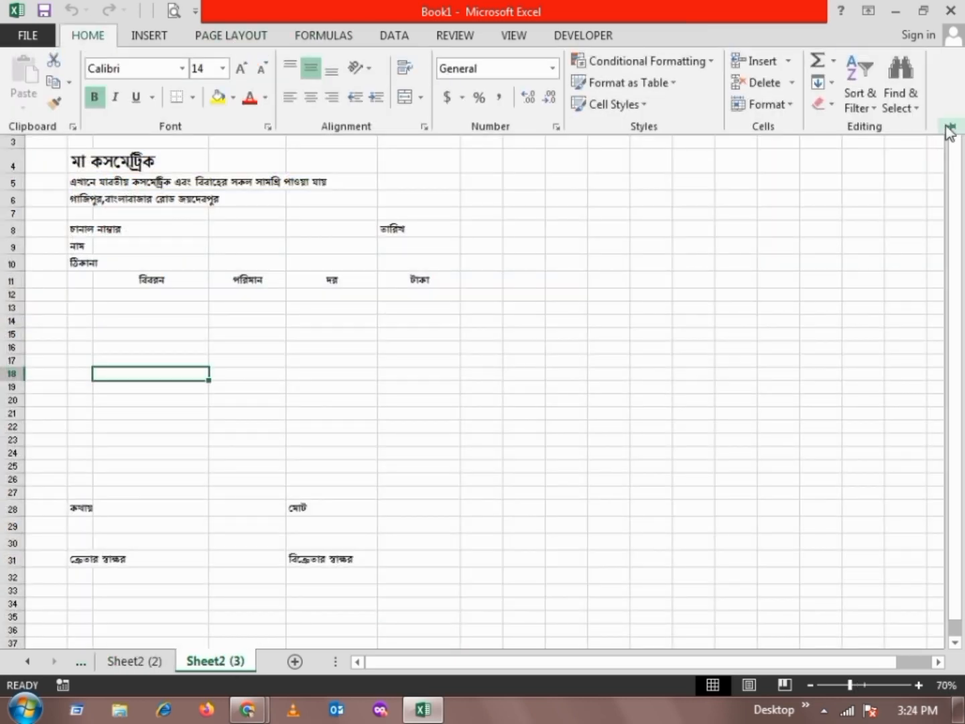
left_click(951, 127)
left_click_drag(525, 281, 484, 277)
left_click(182, 245)
Insert the picture named Untitled from the Pictures library into Sheet2 (3), near the empty range K4:P21
left_click_drag(655, 250, 870, 500)
left_click(143, 37)
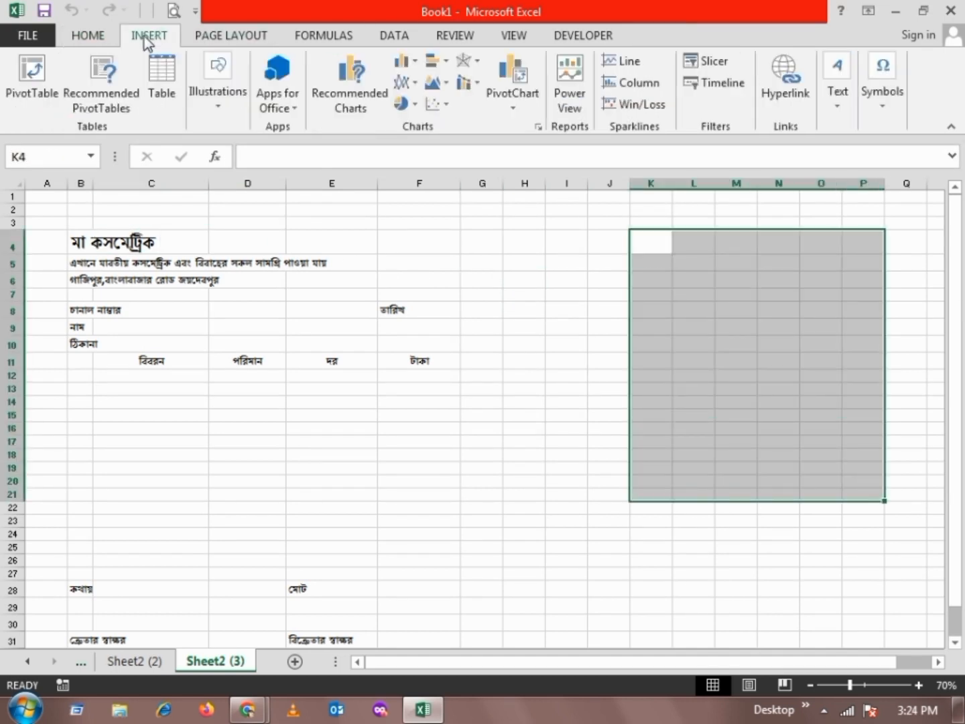
left_click(207, 99)
left_click(230, 164)
left_click(540, 209)
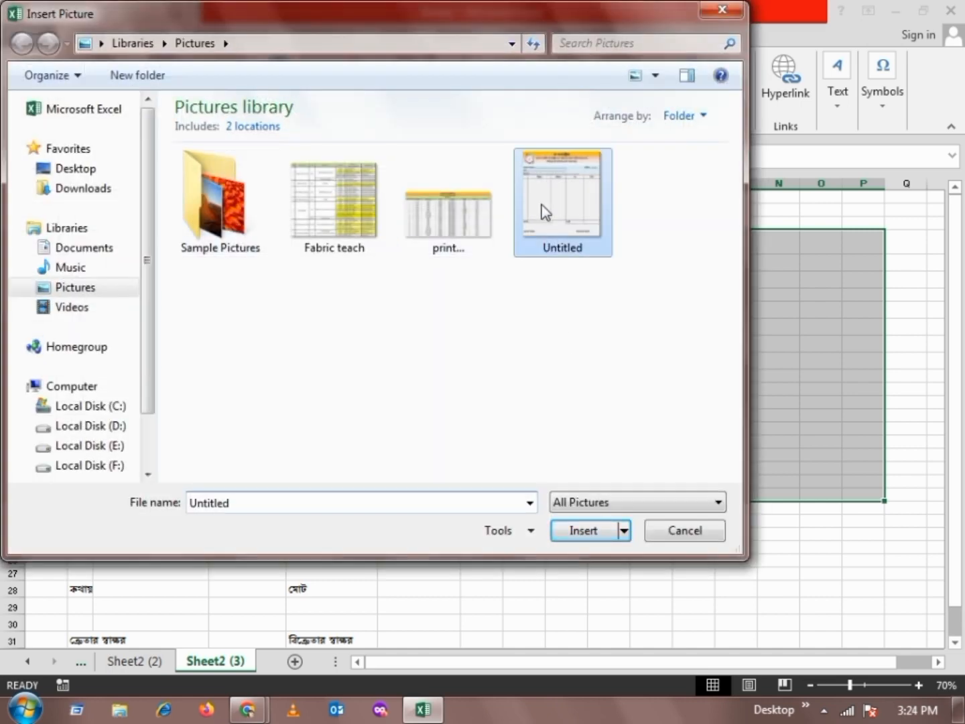
left_click(603, 533)
Resize the inserted bill picture to about 5.77" high by 5.26" wide and place it beside the bill text, over columns H to P
left_click_drag(793, 359, 655, 334)
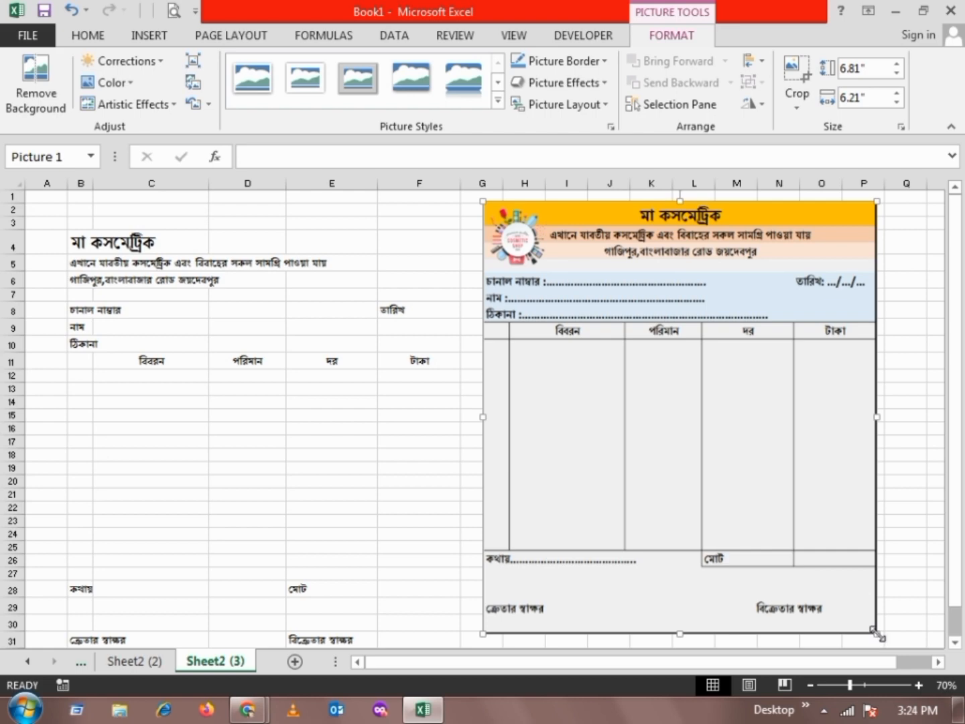
left_click_drag(879, 634, 769, 462)
left_click_drag(680, 354, 722, 373)
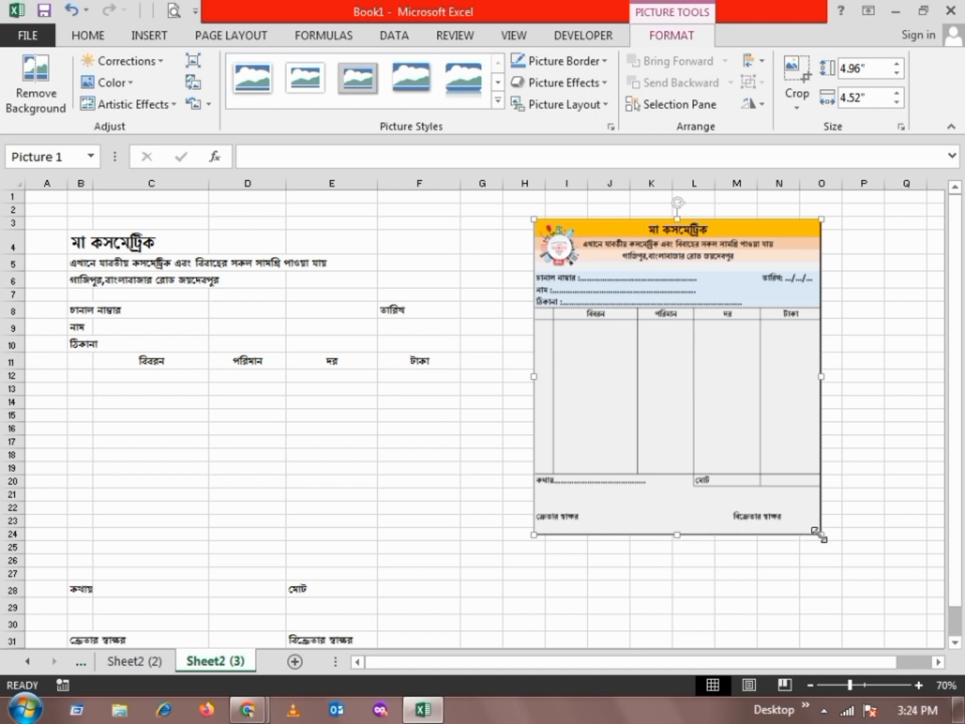
left_click_drag(820, 535, 849, 585)
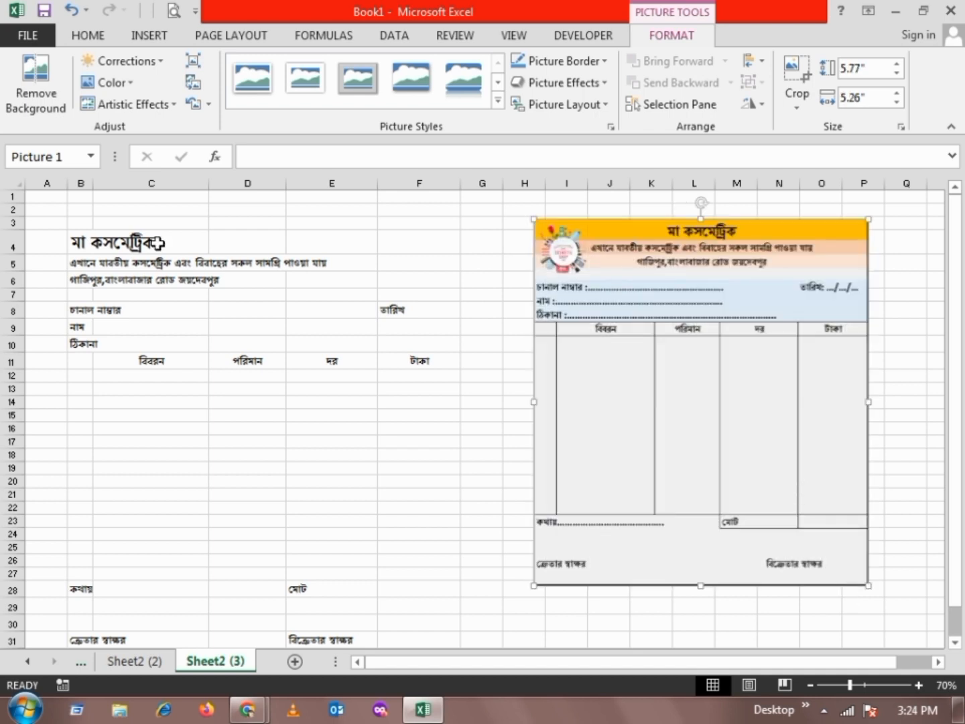
Merge and center the shop name মা কসমেট্রিক across B4:F4
left_click(103, 238)
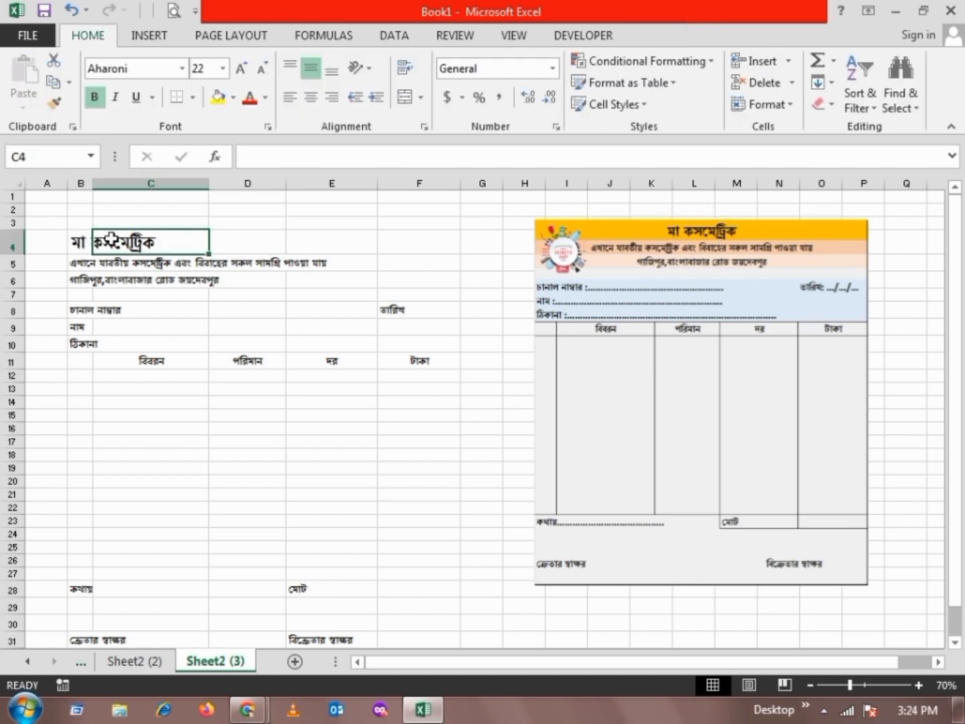
left_click(233, 240)
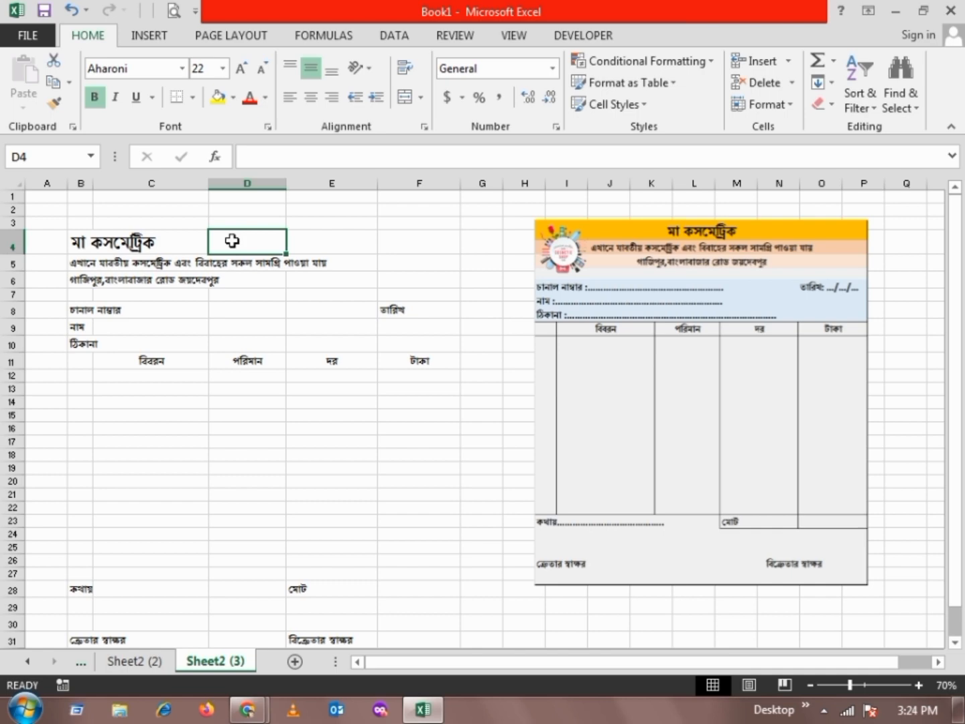
left_click(81, 246)
left_click_drag(91, 248, 432, 232)
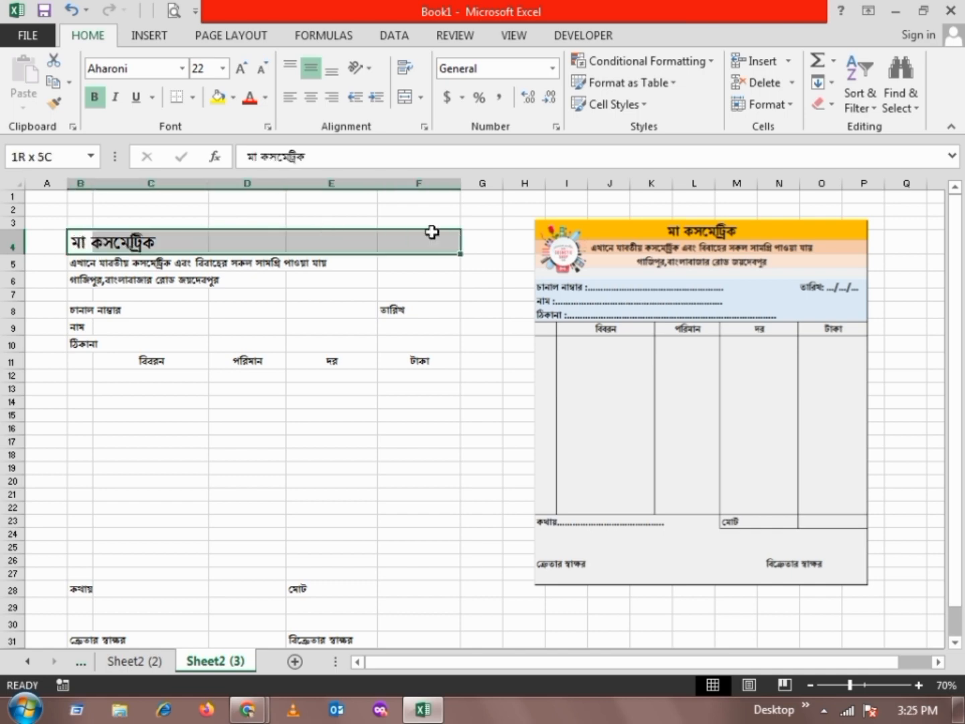
left_click(405, 97)
left_click(378, 296)
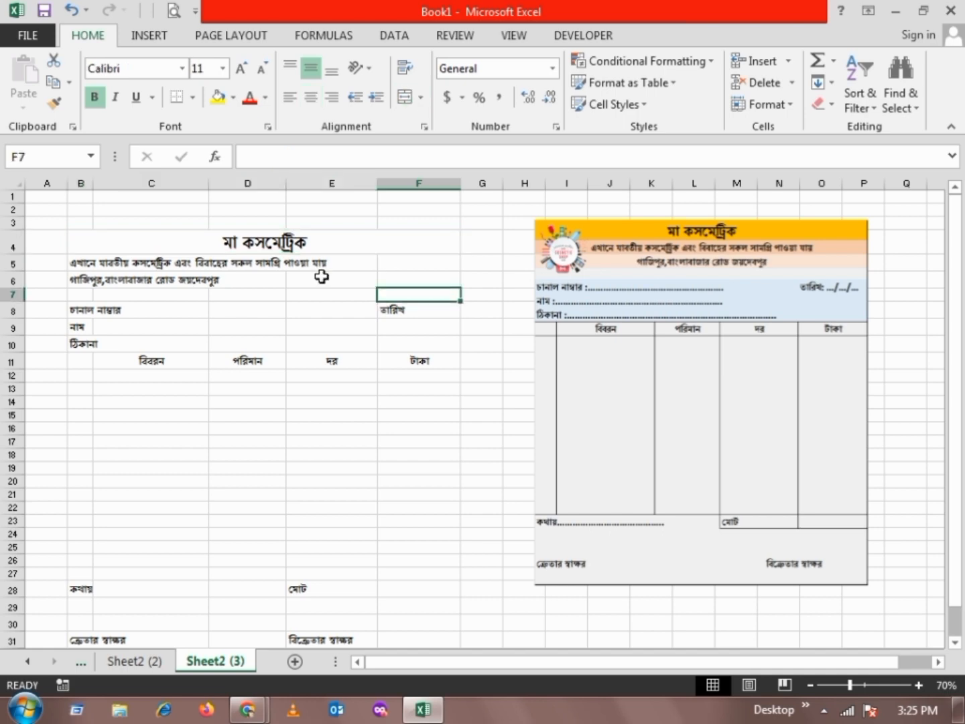
Merge and center the shop description across B5:F5 and the address line across B6:F6, each in its own row
left_click(82, 264)
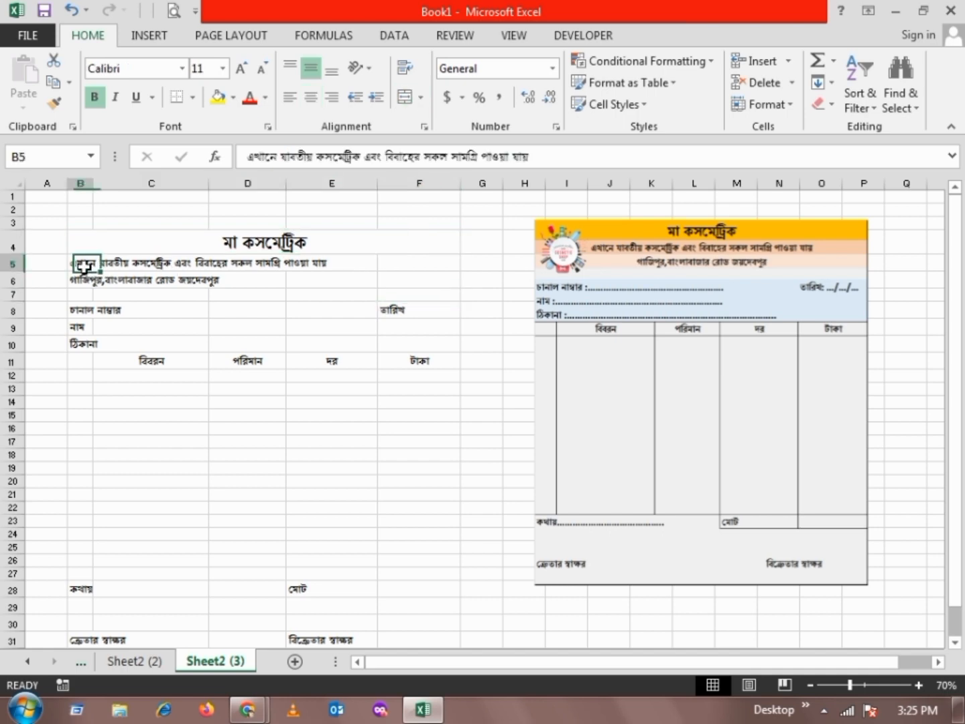
left_click(196, 293)
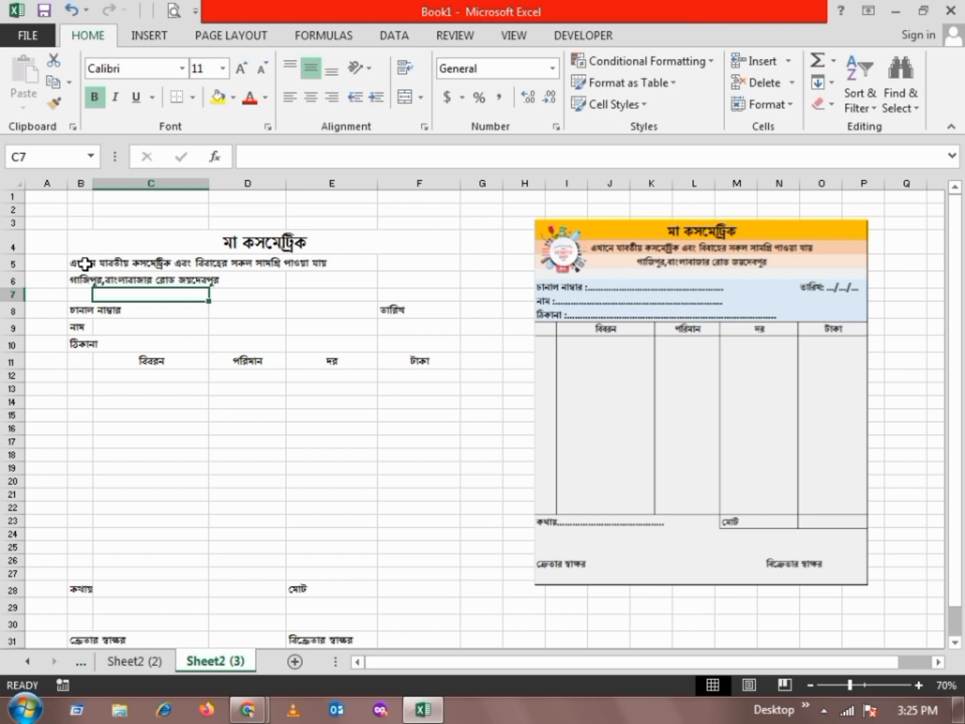
left_click_drag(82, 263, 402, 263)
left_click(406, 97)
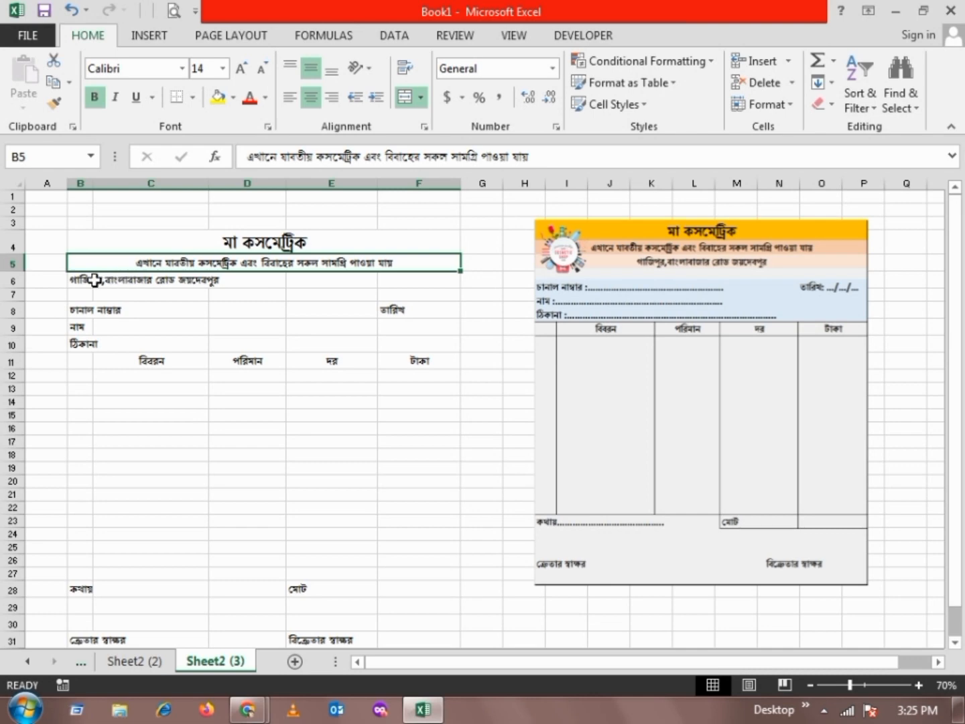
left_click_drag(94, 281, 430, 283)
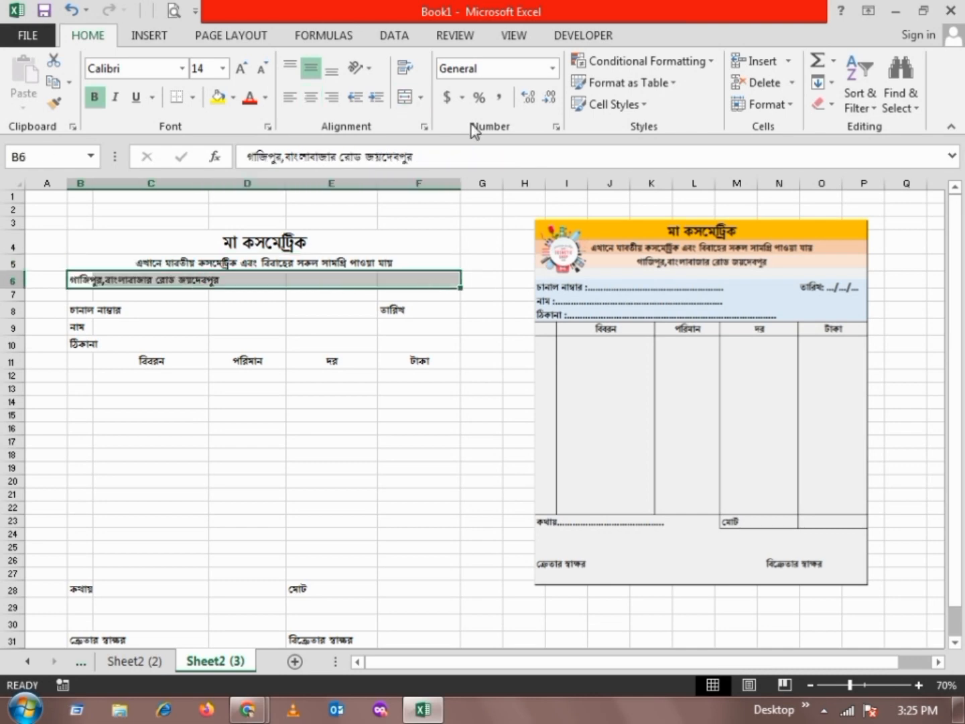
left_click(405, 98)
left_click(346, 260)
left_click(332, 360)
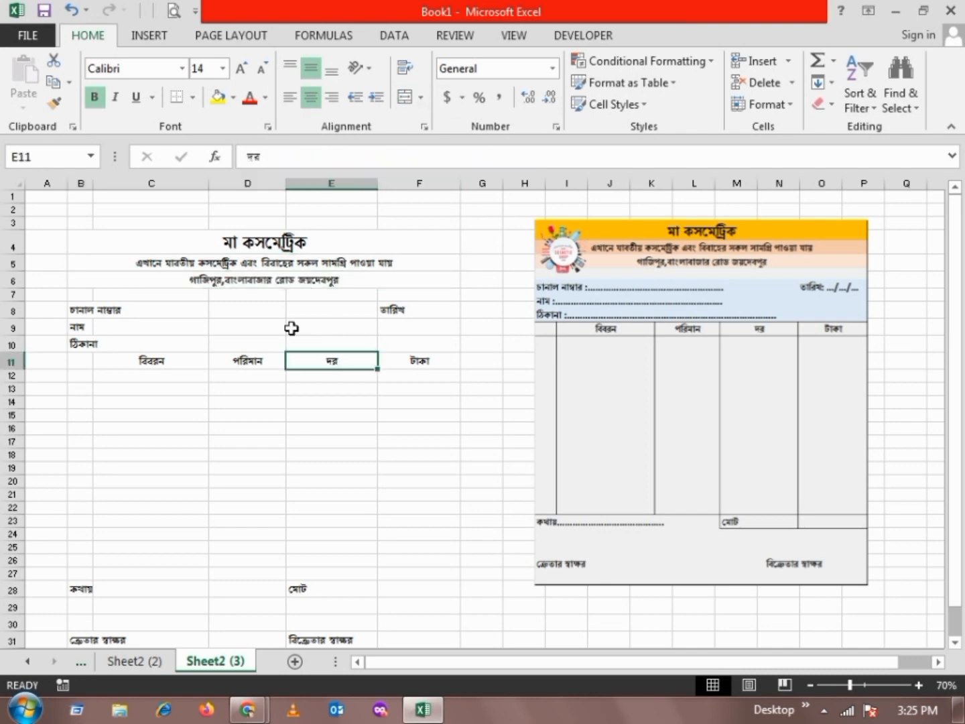
Merge and center the চানাল নাম্বার, নাম and ঠিকানা lines across columns B to E, separately in rows 8, 9 and 10
left_click_drag(84, 311, 232, 311)
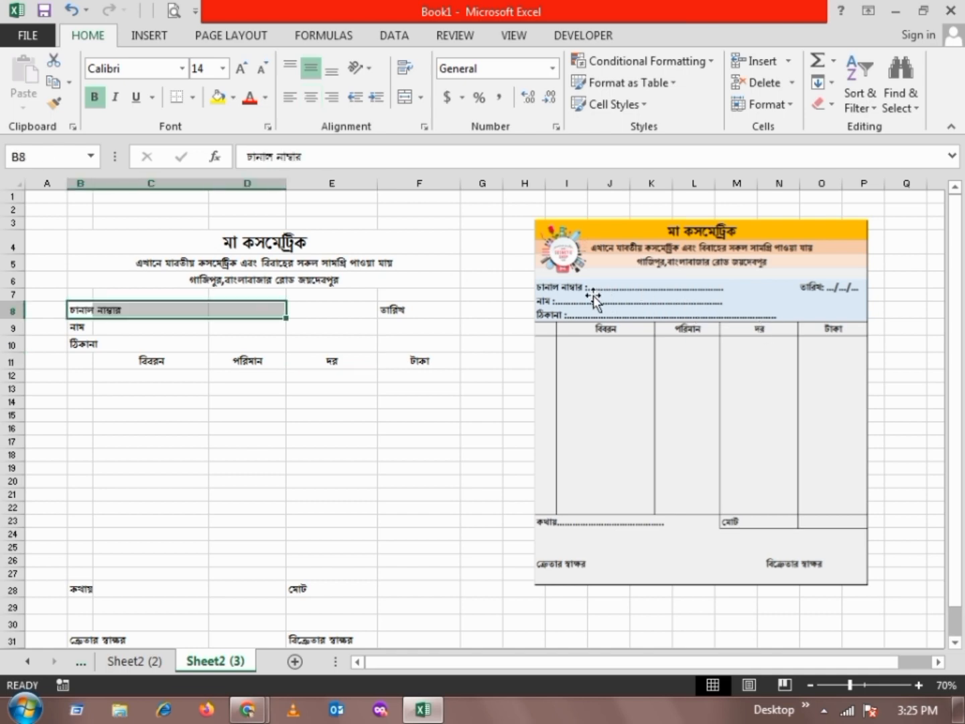
left_click(372, 313)
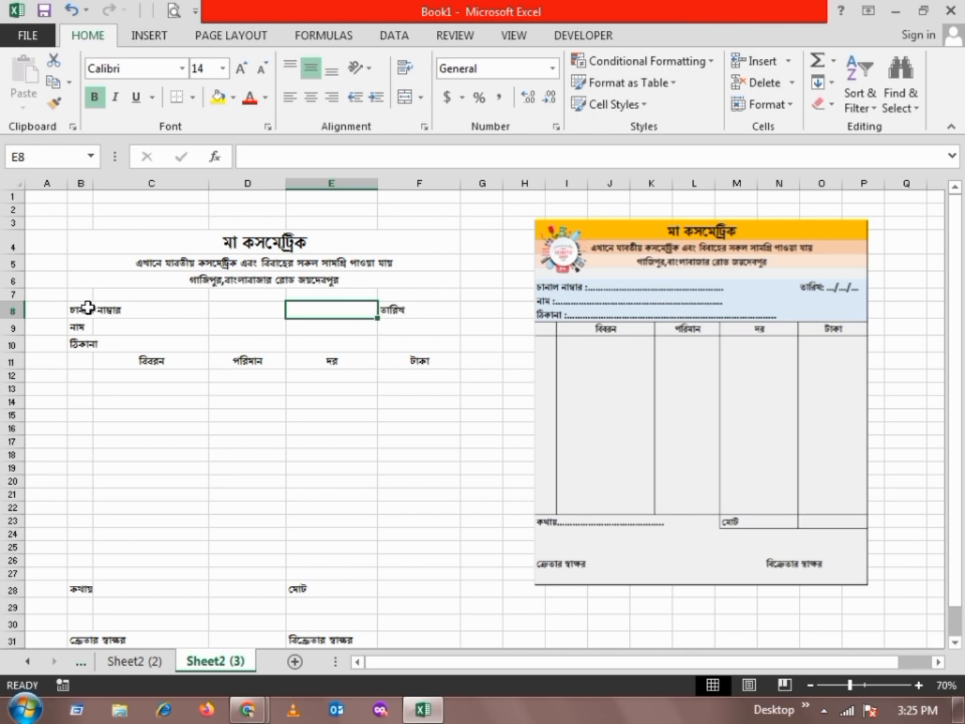
left_click_drag(82, 309, 293, 309)
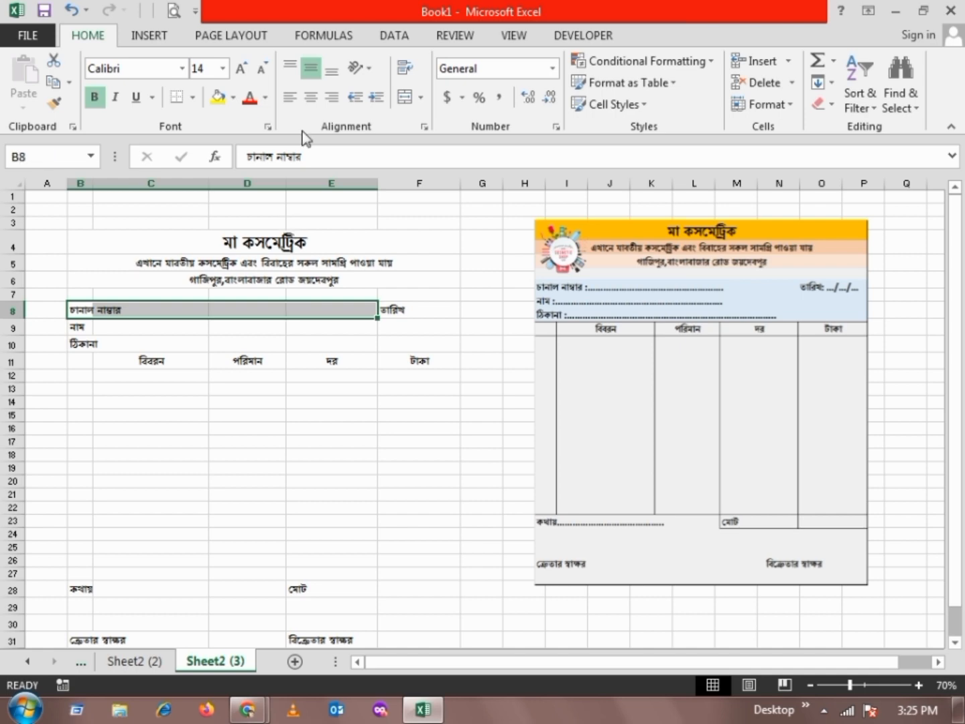
left_click(405, 97)
left_click_drag(210, 343, 304, 330)
left_click(405, 96)
left_click_drag(81, 342, 309, 343)
left_click(405, 97)
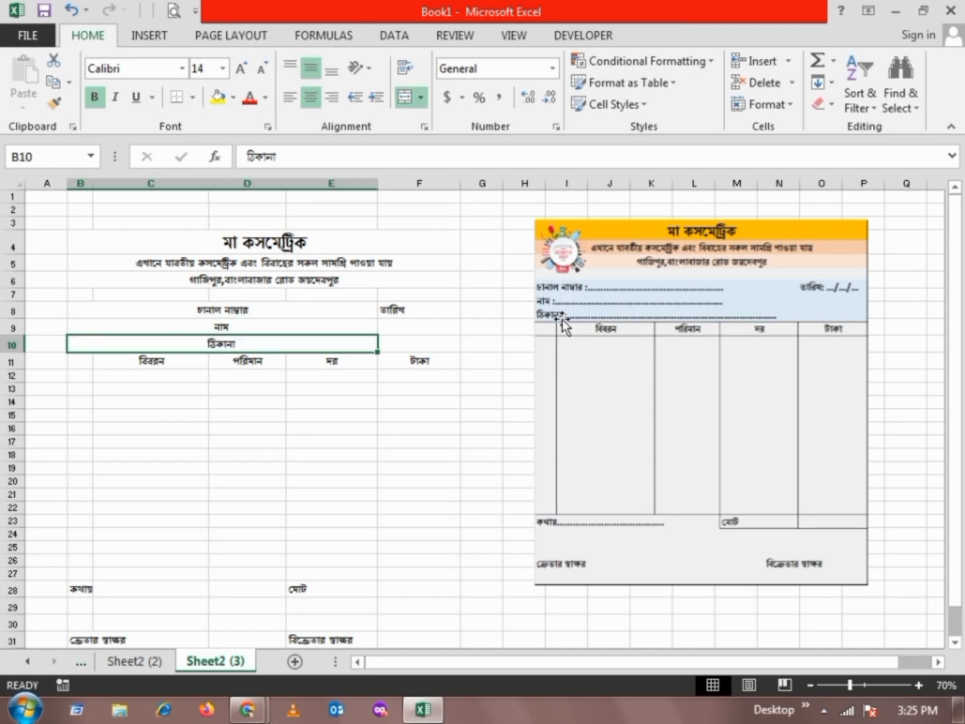
Left-align the three merged customer detail lines in B8:E10
left_click_drag(234, 311, 251, 345)
left_click(234, 357)
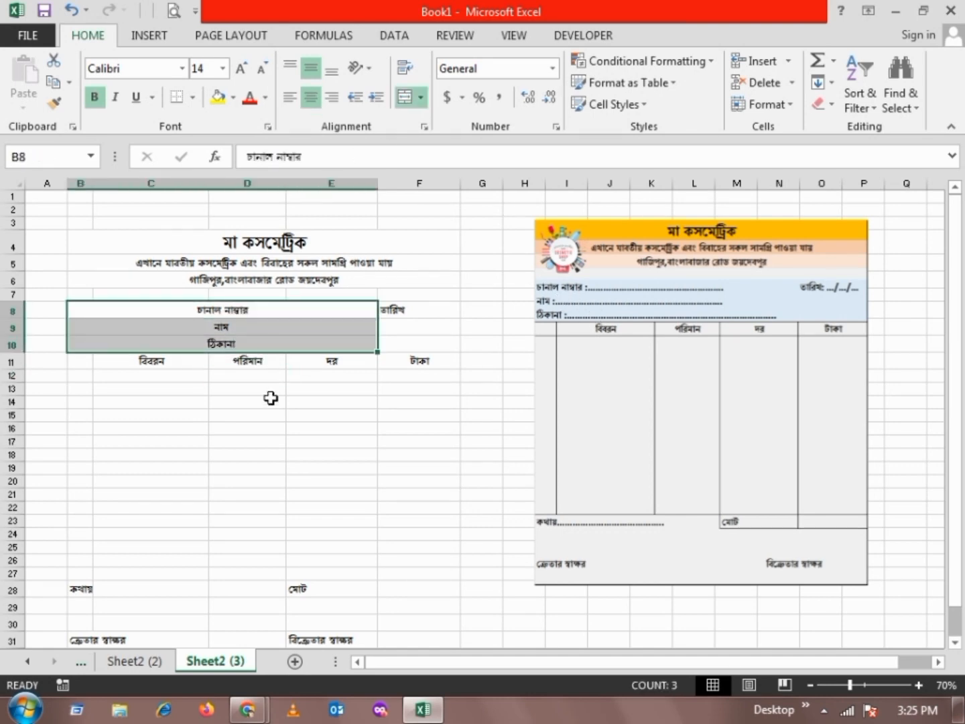
left_click(286, 100)
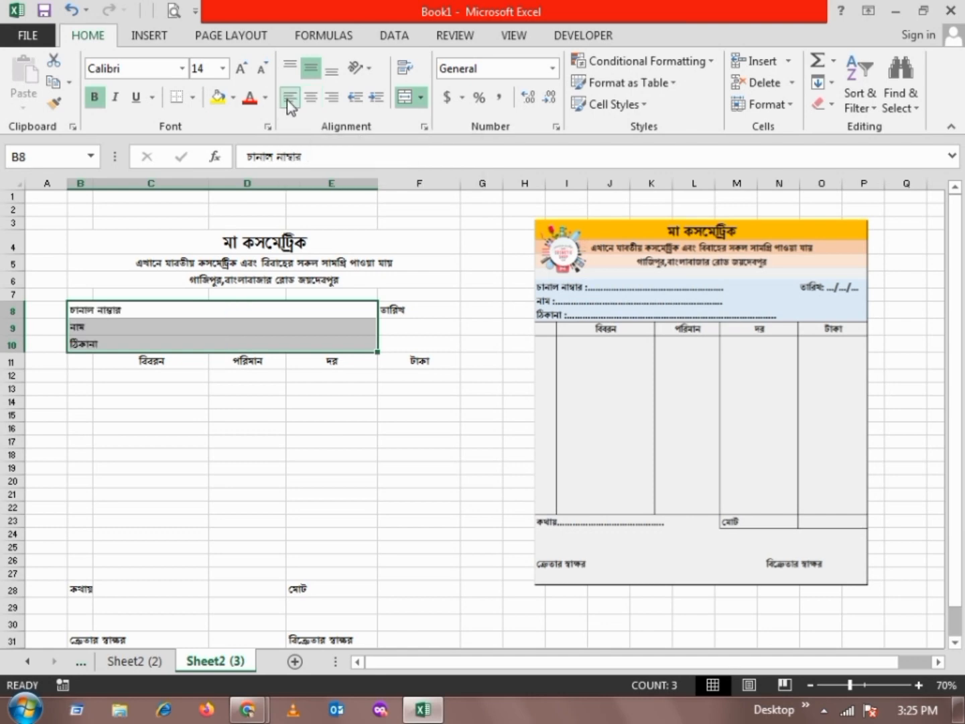
Extend the চানাল নাম্বার label in B8 with a colon and a long dotted line, like the reference picture
left_click(135, 312)
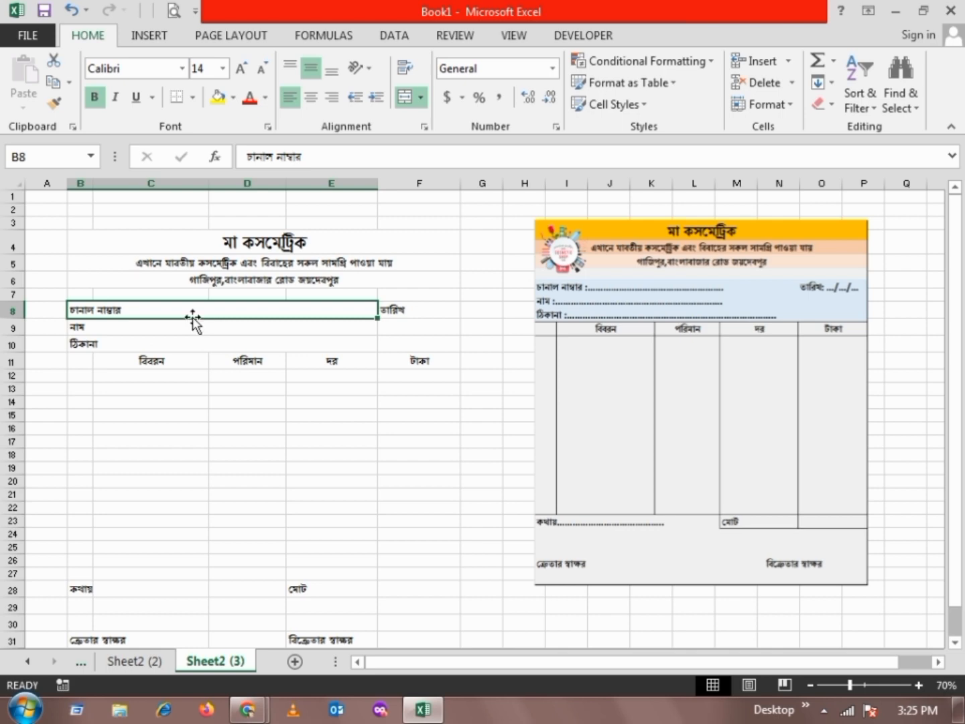
key("Down")
key("Down")
left_click(191, 313)
double_click(191, 314)
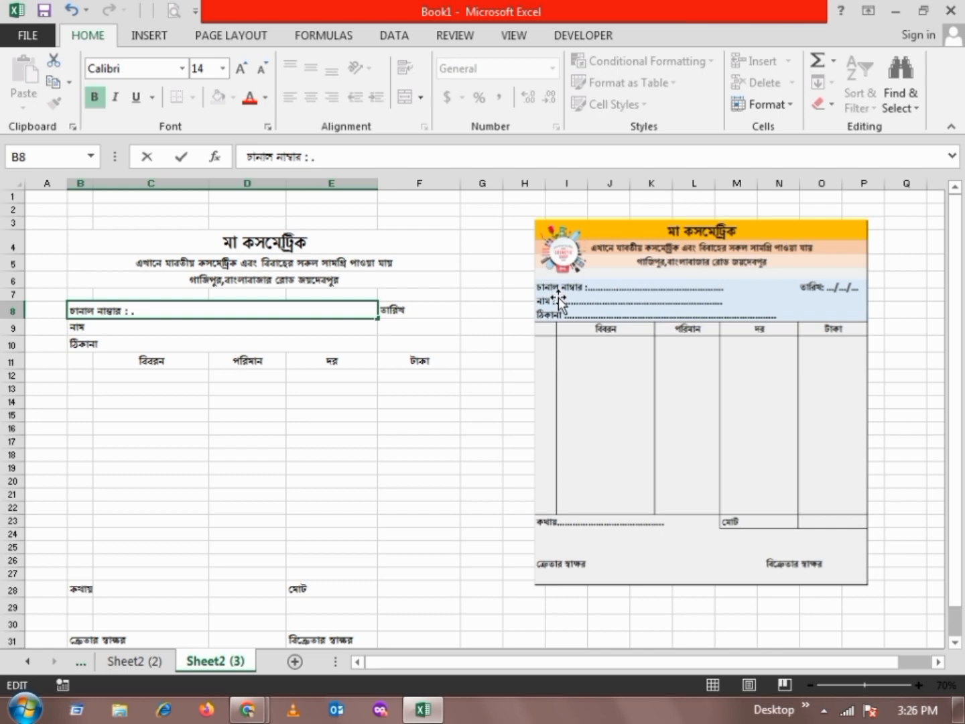
type(".........................................................................")
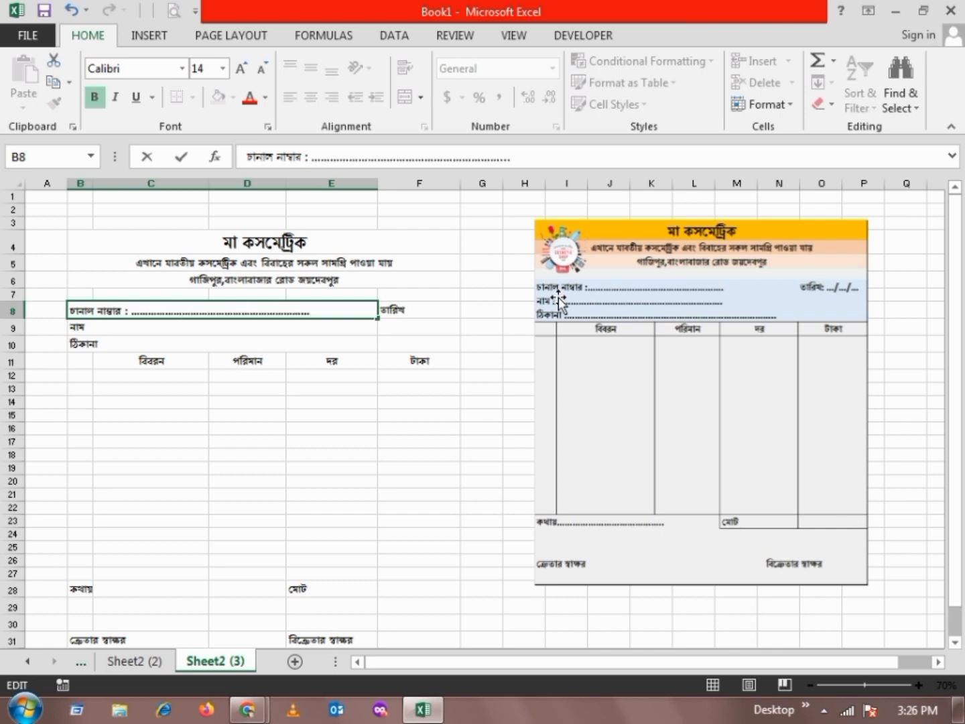
Add a colon and a long dotted line after the নাম label in B9 and the ঠিকানা label in B10
double_click(112, 329)
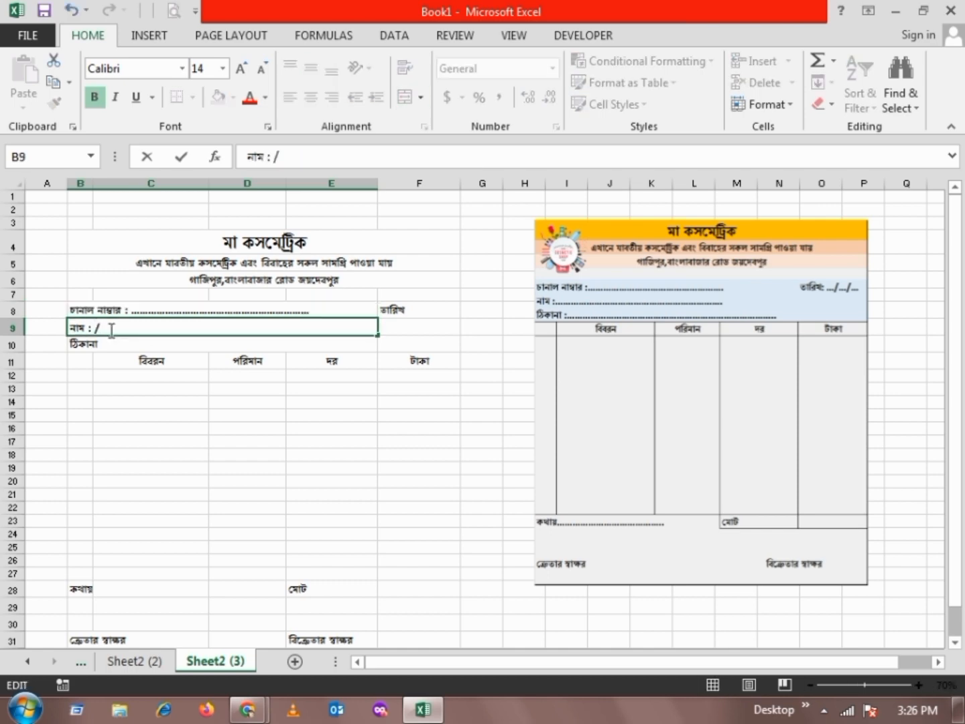
type("...........................................................................................")
key("Return")
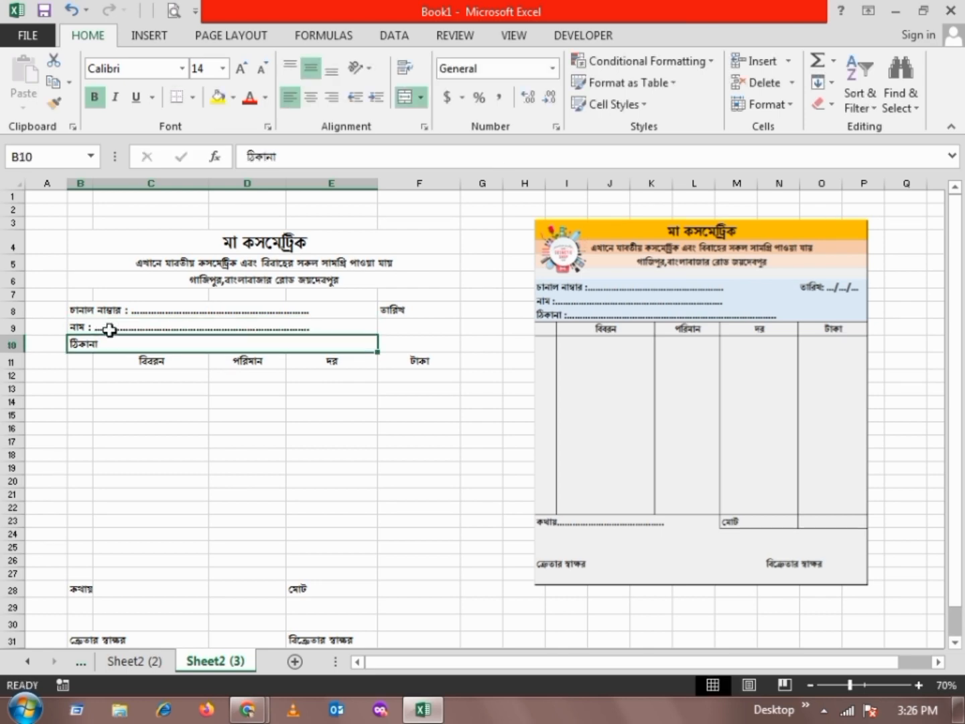
key("F2")
type(": ......................................................................................")
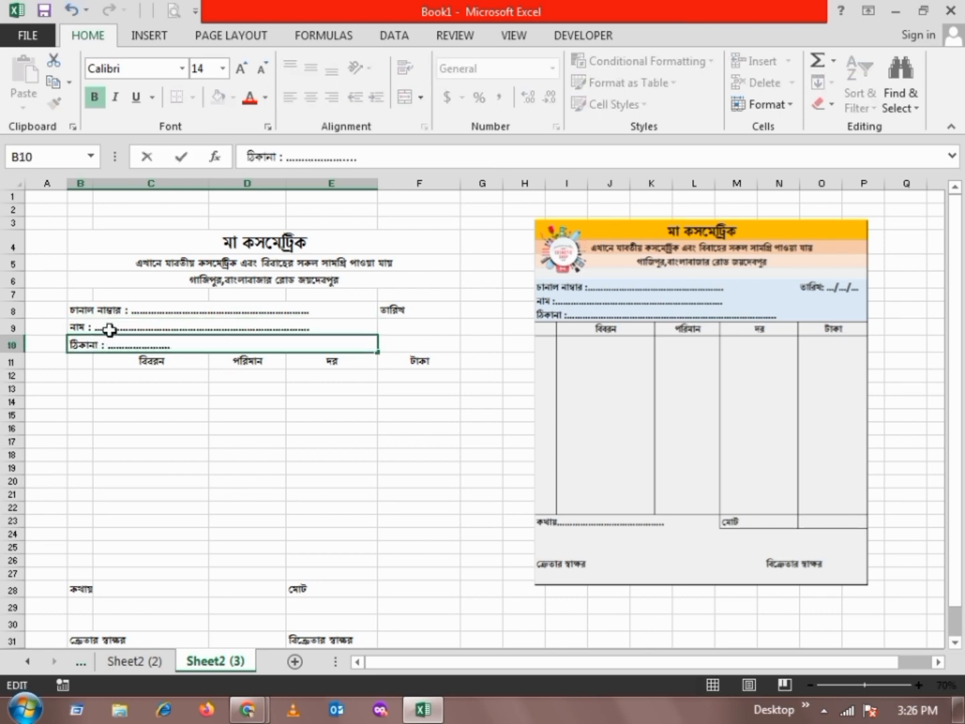
left_click(421, 402)
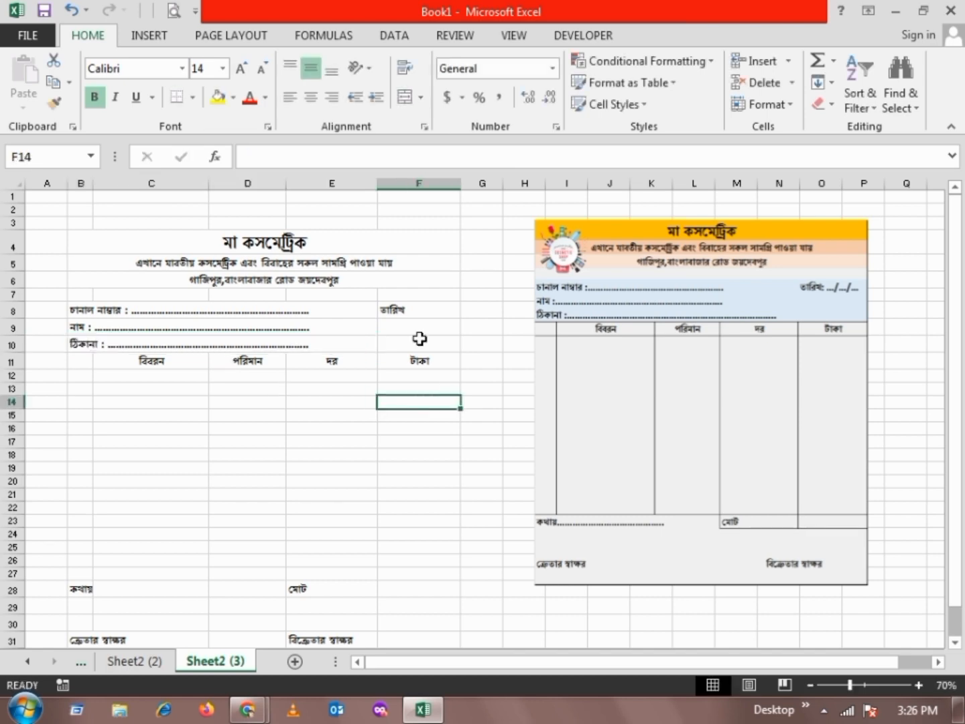
Extend the তারিখ label in F8 with a colon and the dotted date placeholder .../../...
left_click(402, 308)
left_click_drag(450, 236, 460, 352)
left_click(424, 310)
double_click(412, 310)
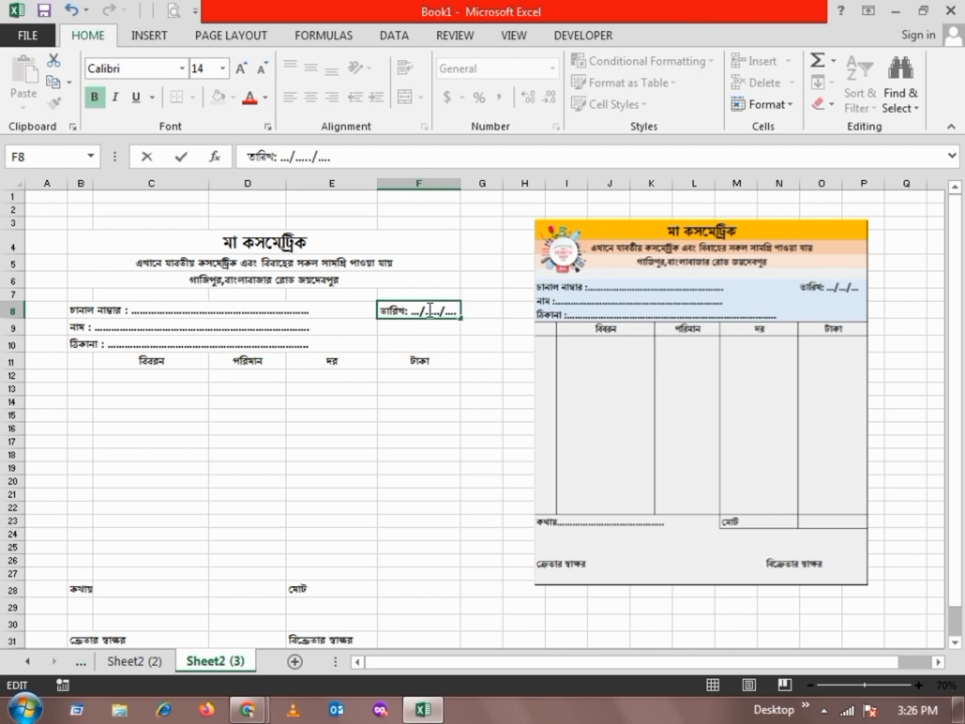
double_click(430, 309)
key("Right")
key("Return")
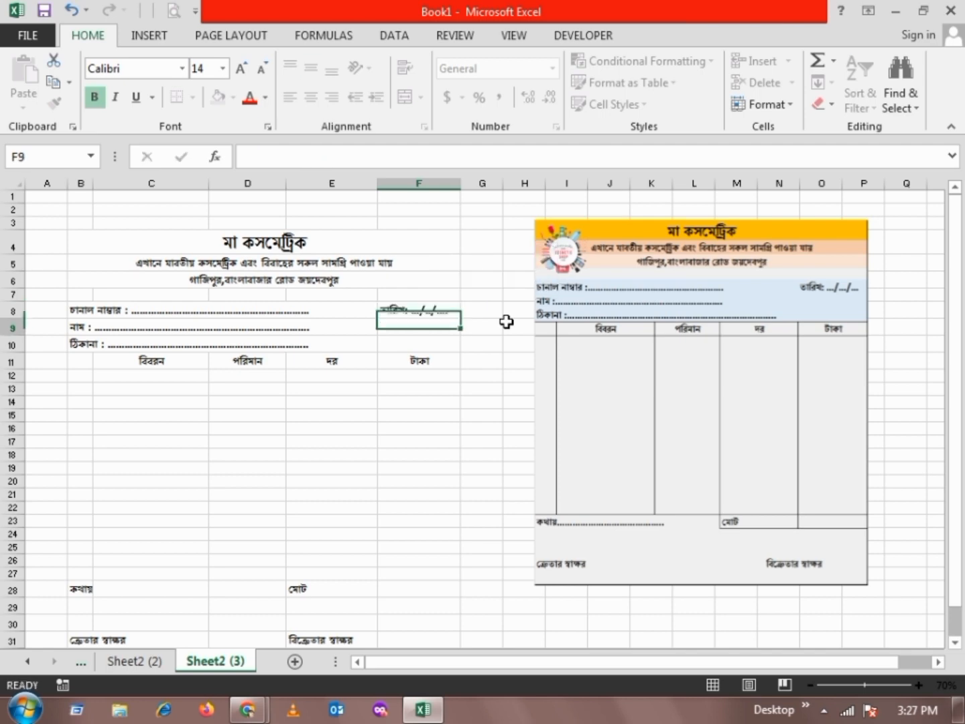
Enter the serial number heading নং in B11, beside the বিবরন heading
left_click(141, 378)
left_click(138, 364)
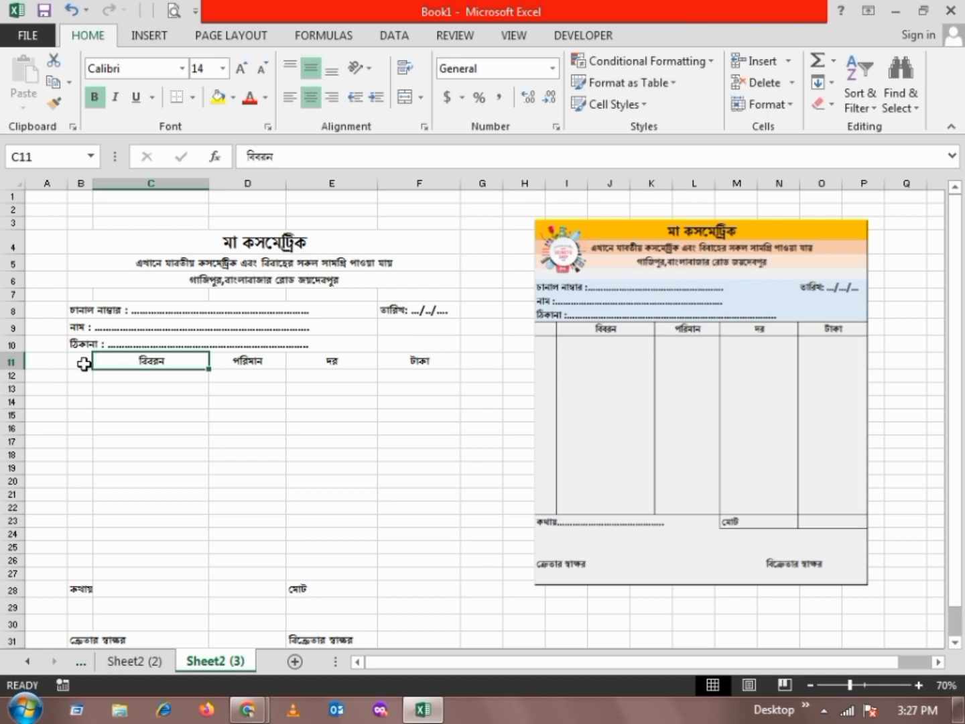
left_click(81, 360)
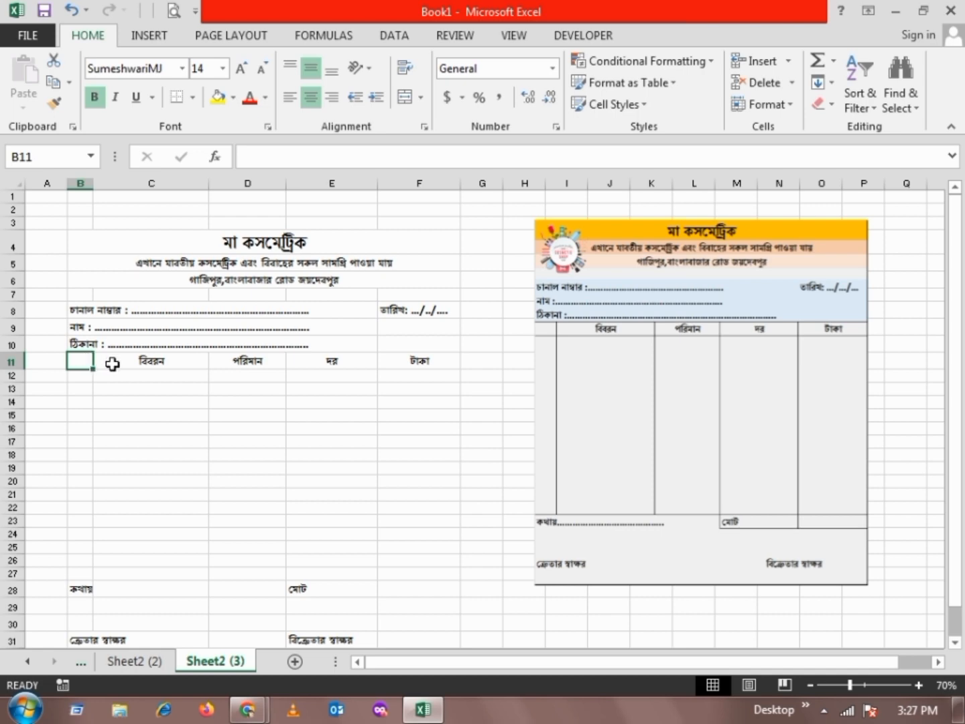
left_click(134, 362)
left_click(86, 361)
Merge and center the empty item area under each heading separately: C12:C27, D12:D27, E12:E27 and F12:F27
left_click_drag(151, 376, 191, 571)
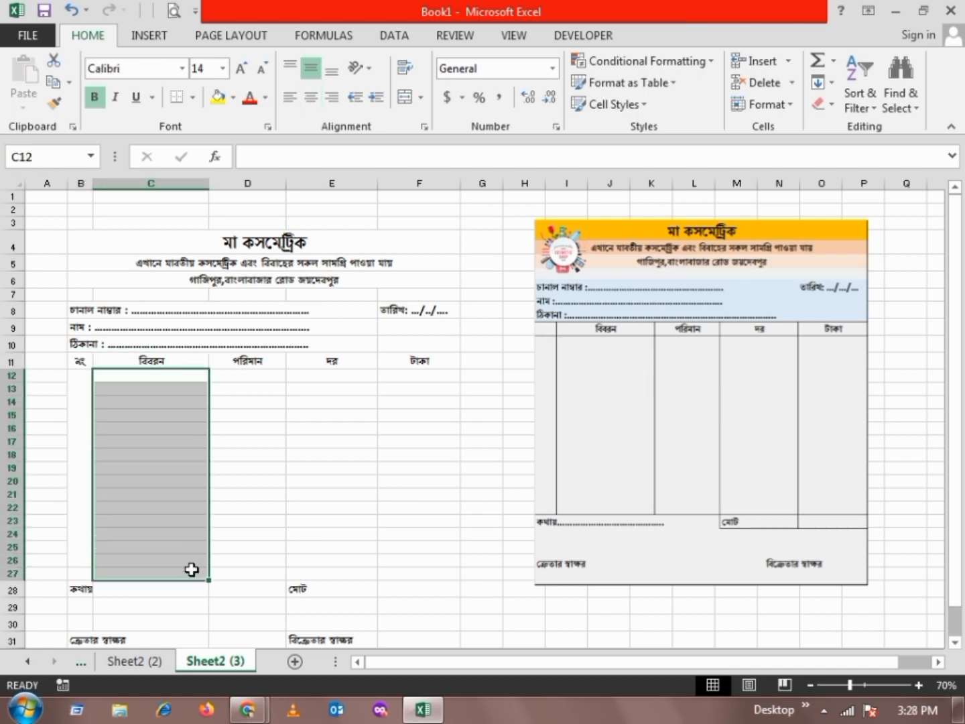
left_click(404, 97)
left_click_drag(250, 375, 261, 573)
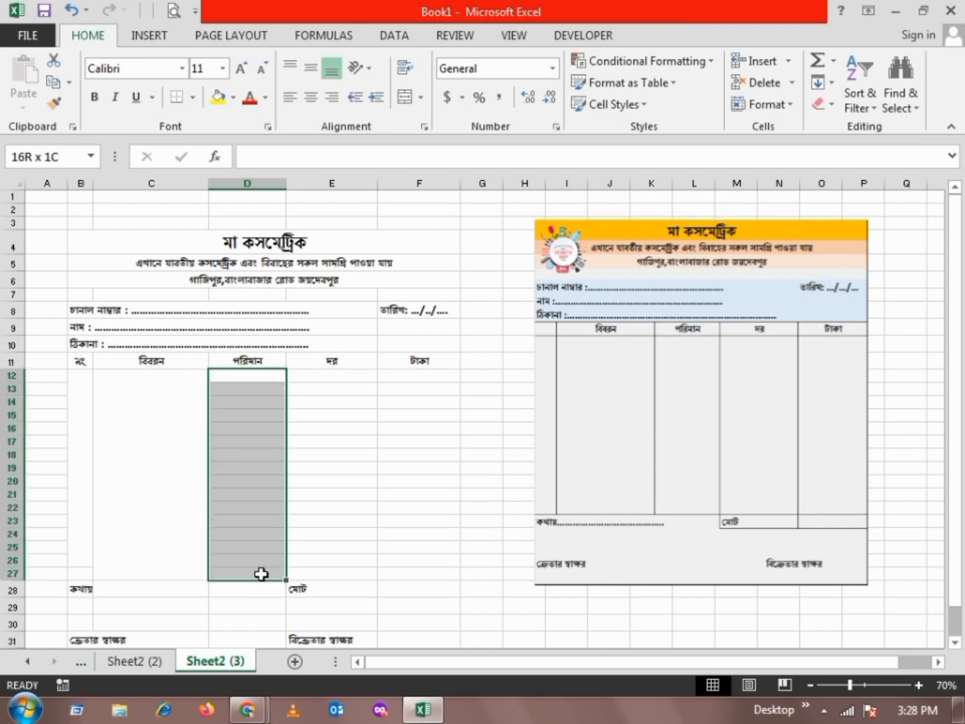
left_click(404, 98)
left_click_drag(341, 377, 339, 573)
left_click(405, 97)
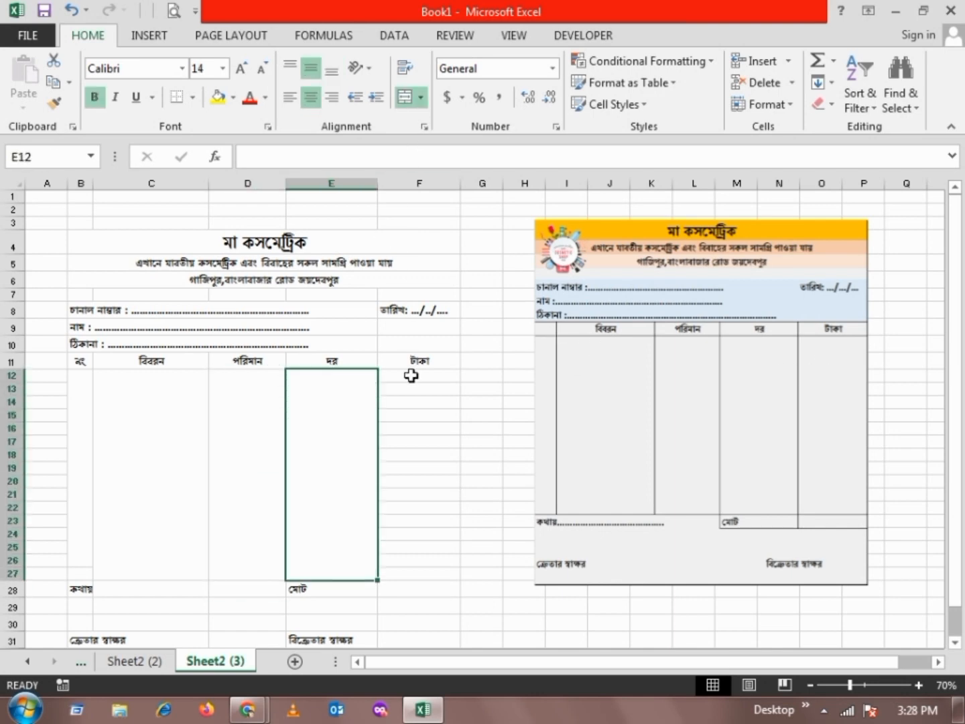
left_click_drag(410, 376, 421, 580)
left_click(421, 581)
left_click_drag(420, 374, 430, 570)
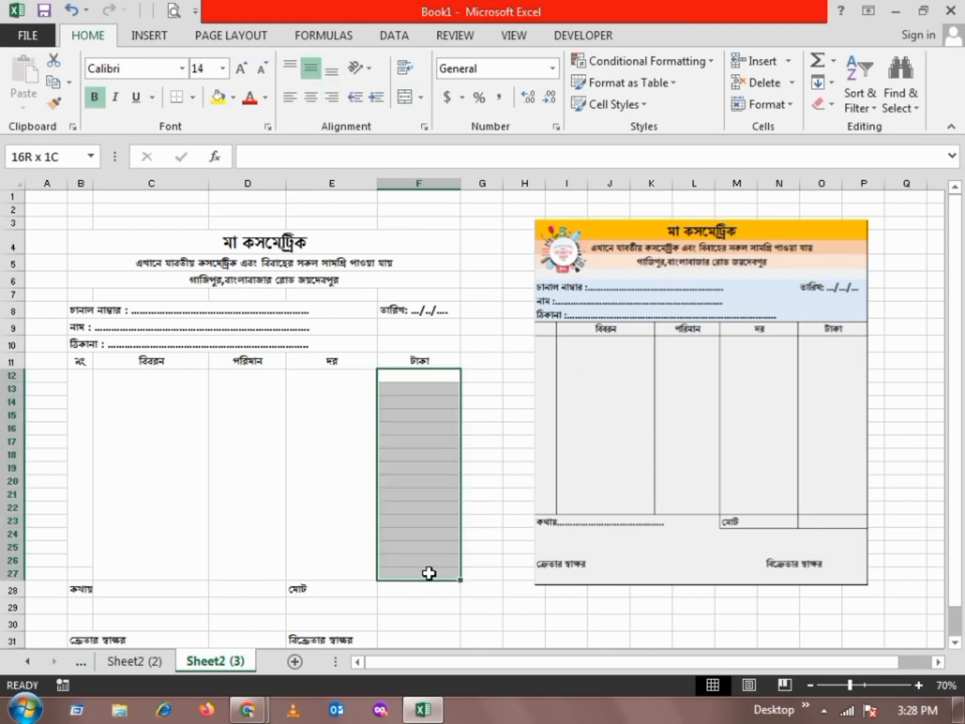
left_click(405, 97)
Merge and center B12:B27 under the নং heading and widen column B slightly
left_click(220, 425)
left_click(98, 371)
left_click(215, 390)
left_click(329, 383)
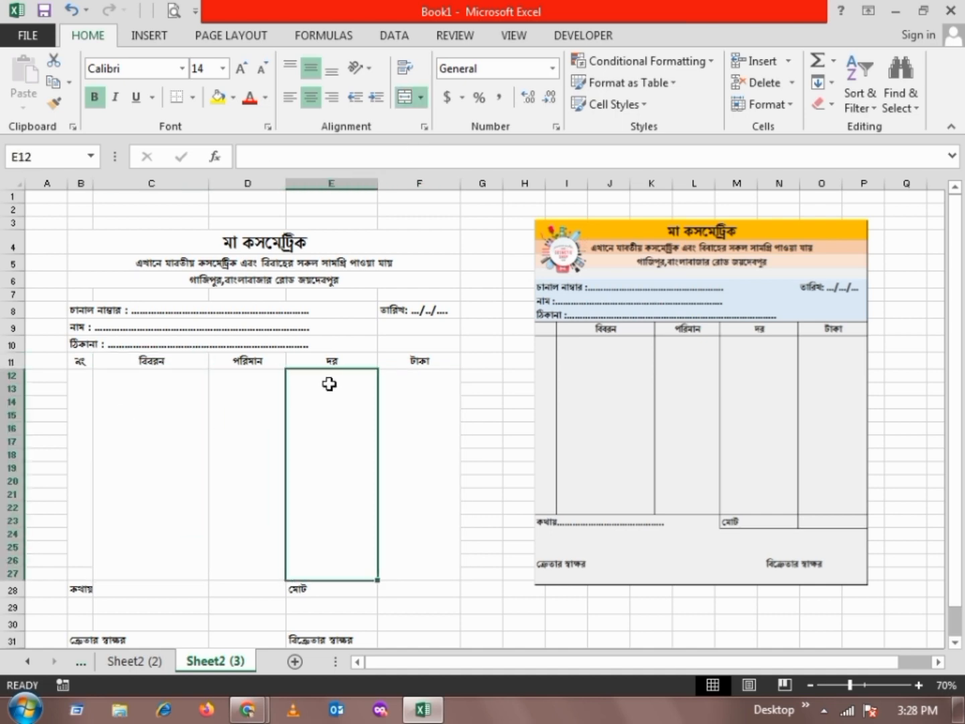
left_click_drag(81, 375, 83, 575)
left_click(404, 97)
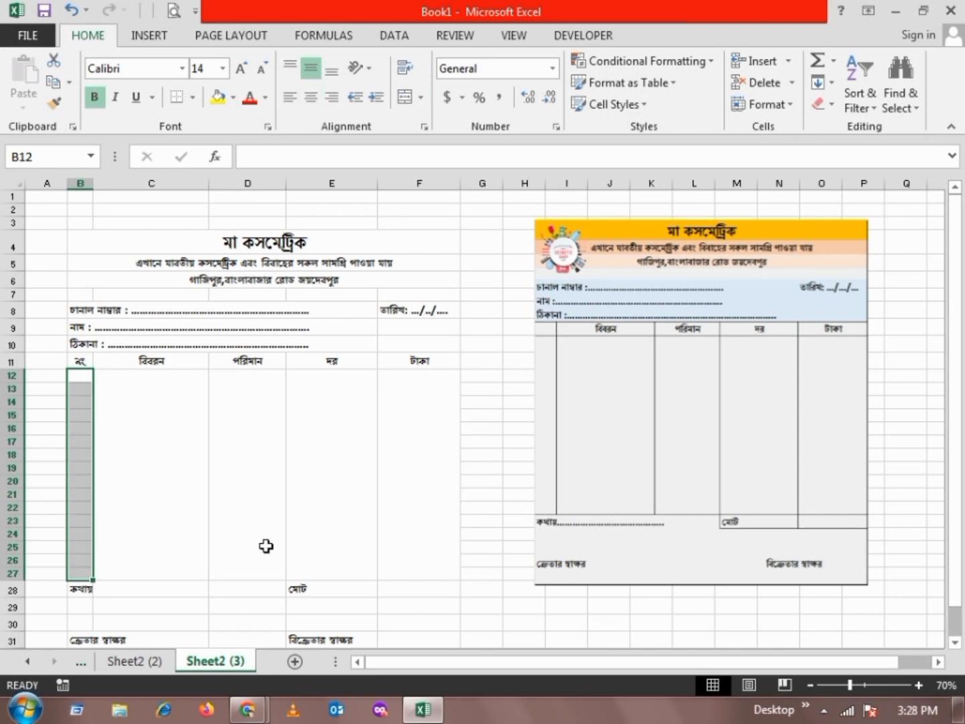
left_click(265, 545)
left_click_drag(95, 184, 107, 183)
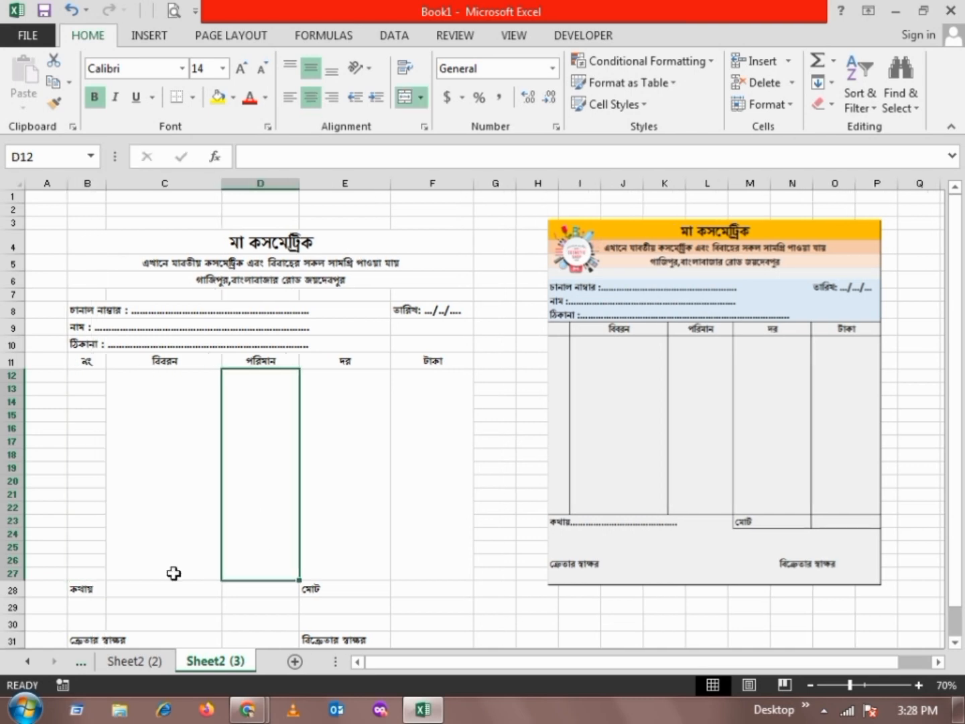
Merge and center B28:D28 for the কথায় label, and left-align the label
left_click(98, 590)
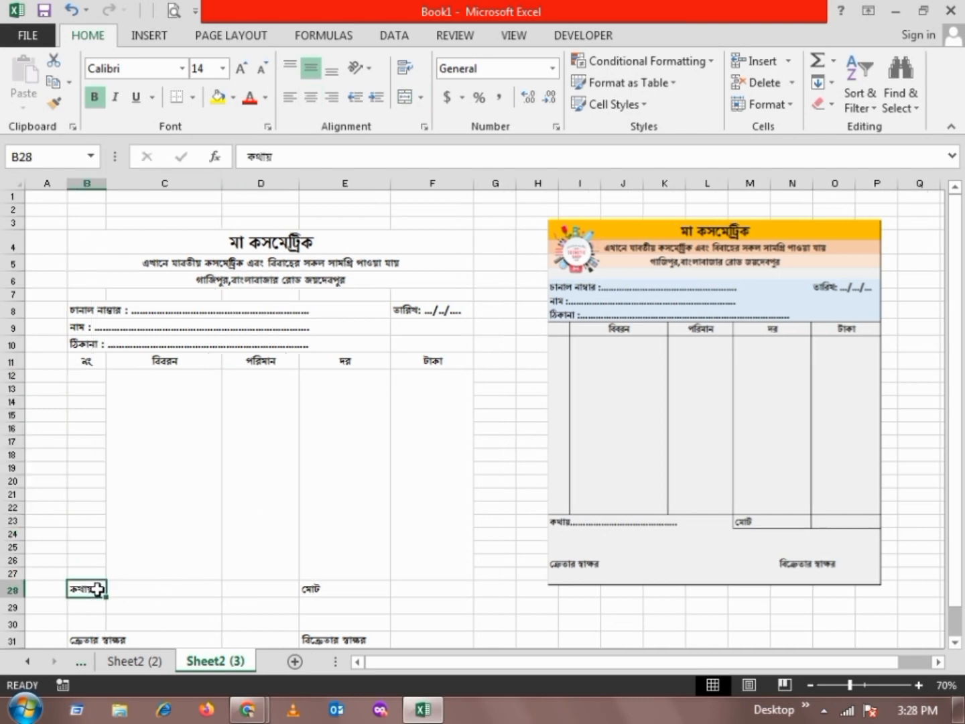
left_click(566, 526)
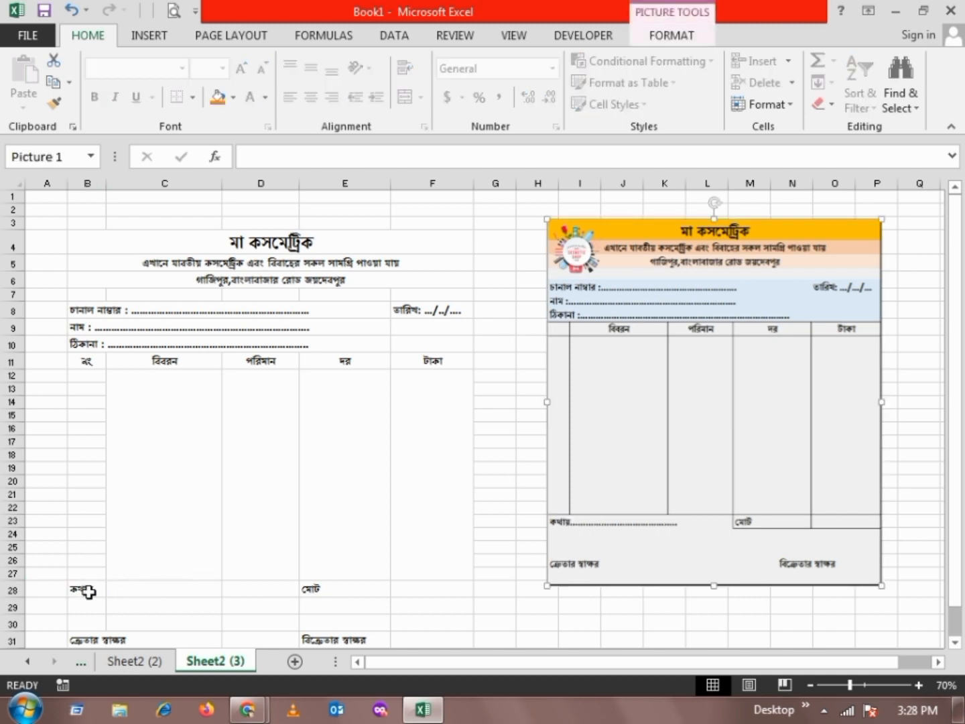
left_click_drag(88, 591, 239, 587)
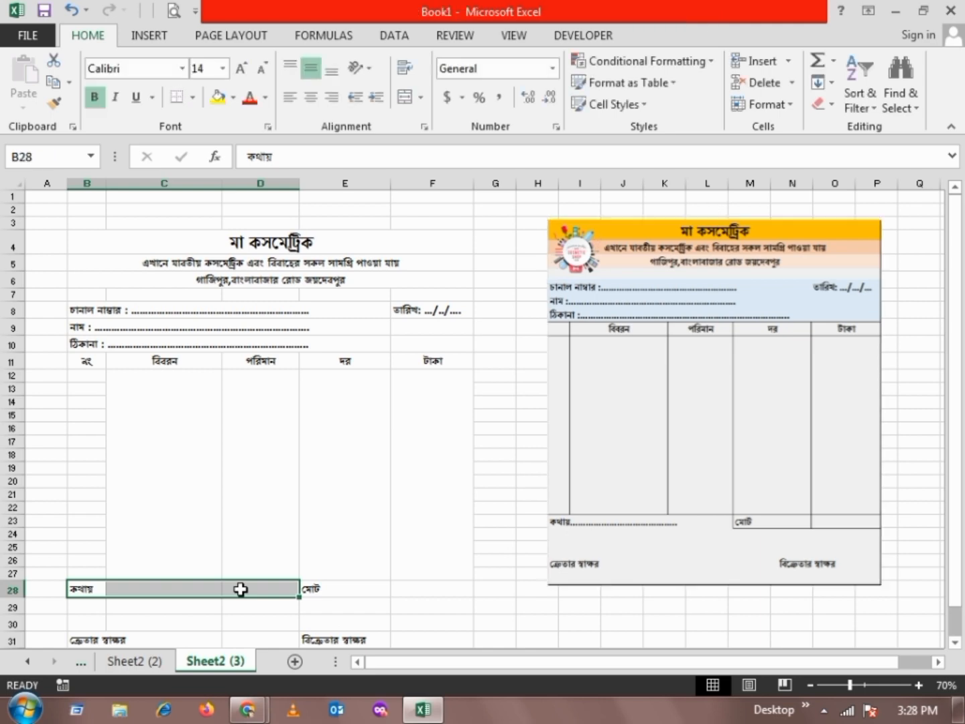
left_click(406, 97)
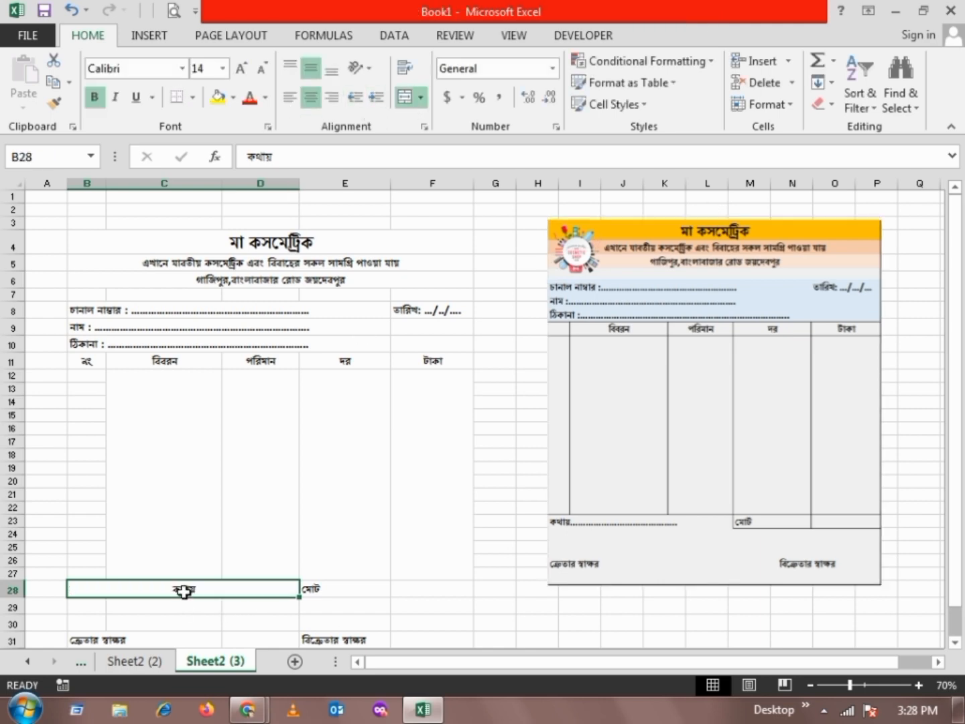
left_click(289, 101)
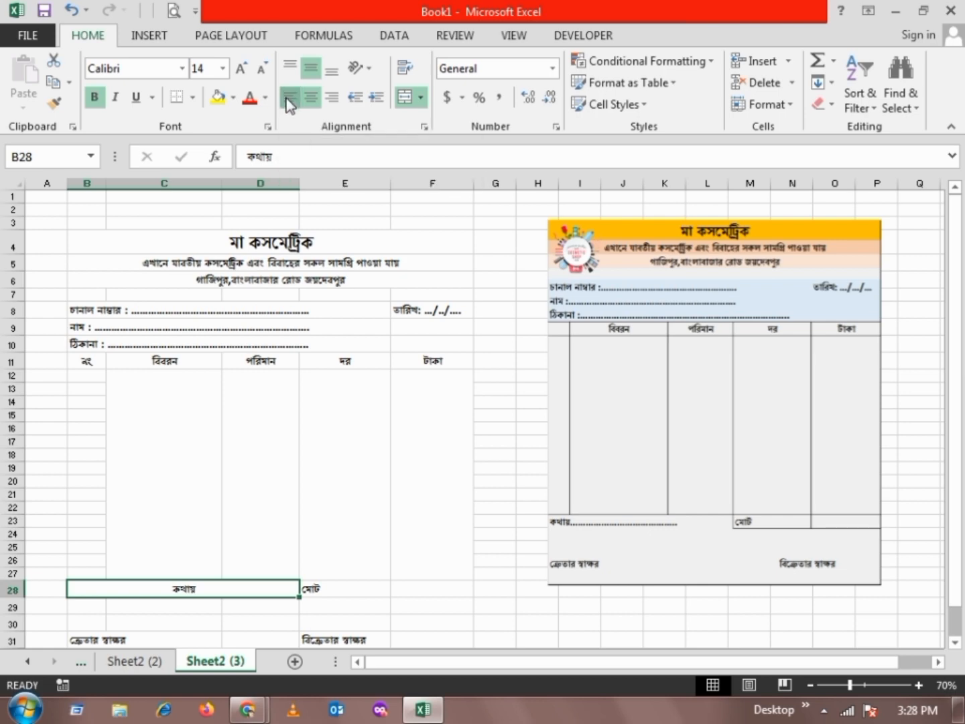
Add a colon and a dotted line after the কথায় label in B28
double_click(110, 590)
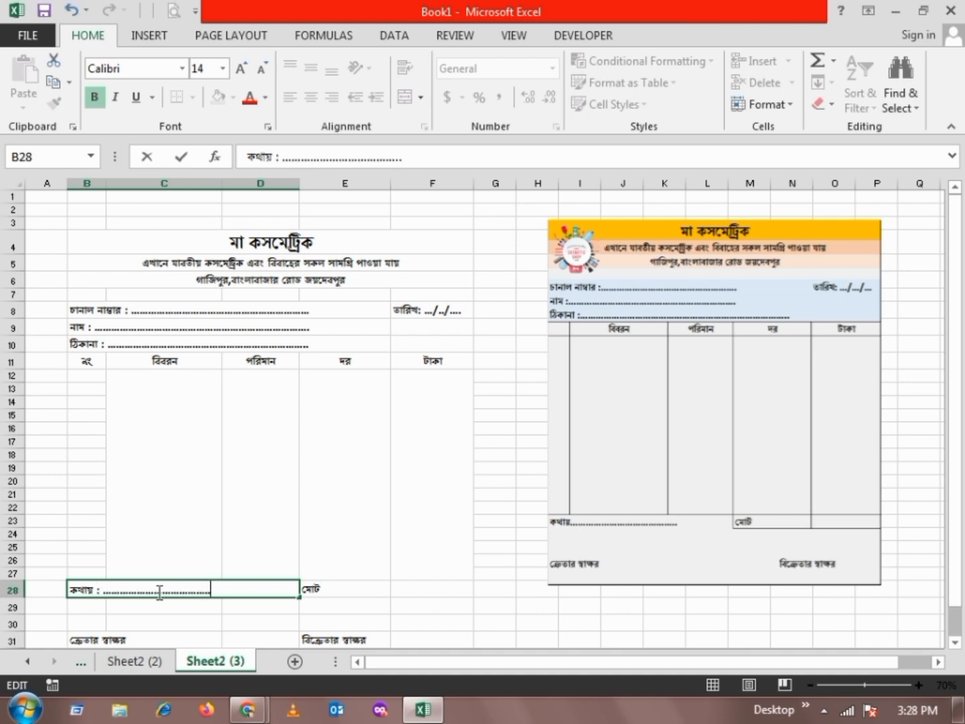
left_click(379, 536)
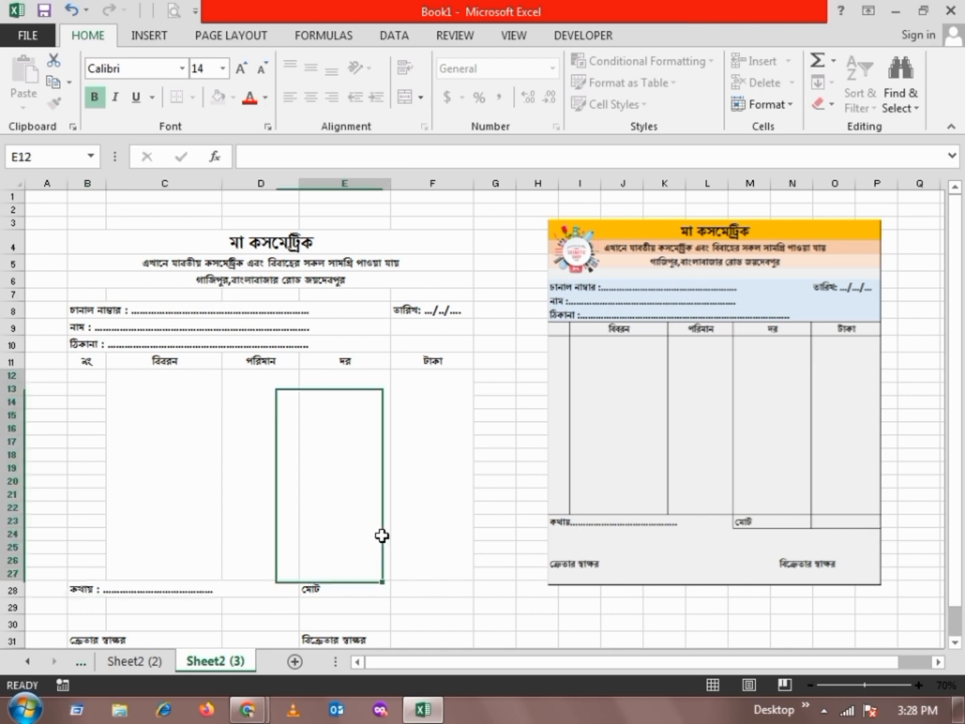
left_click_drag(369, 583, 401, 587)
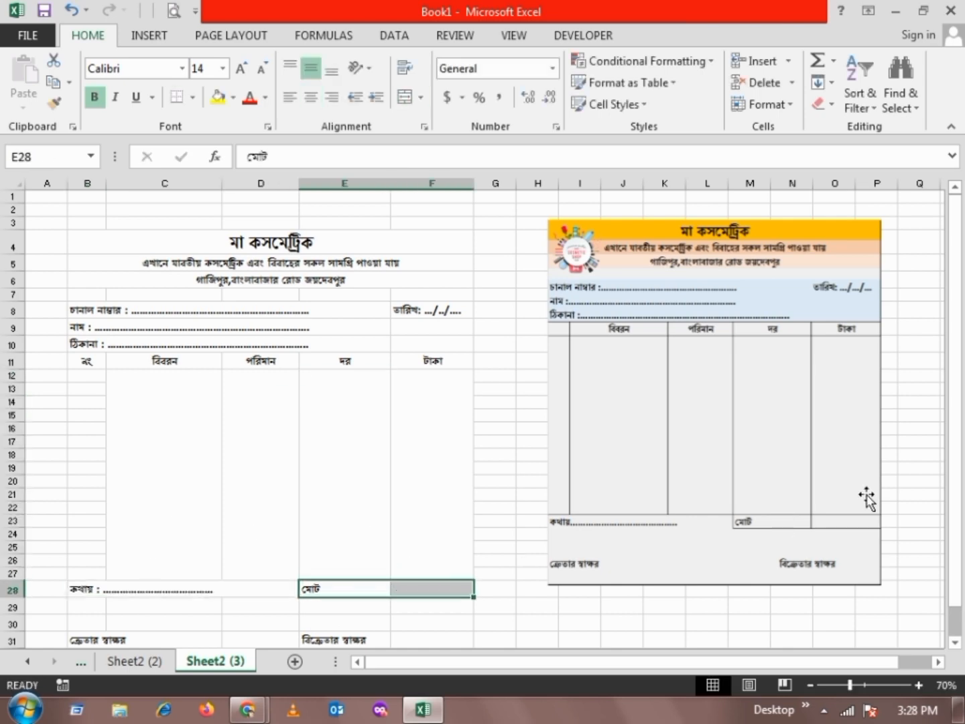
left_click(180, 425)
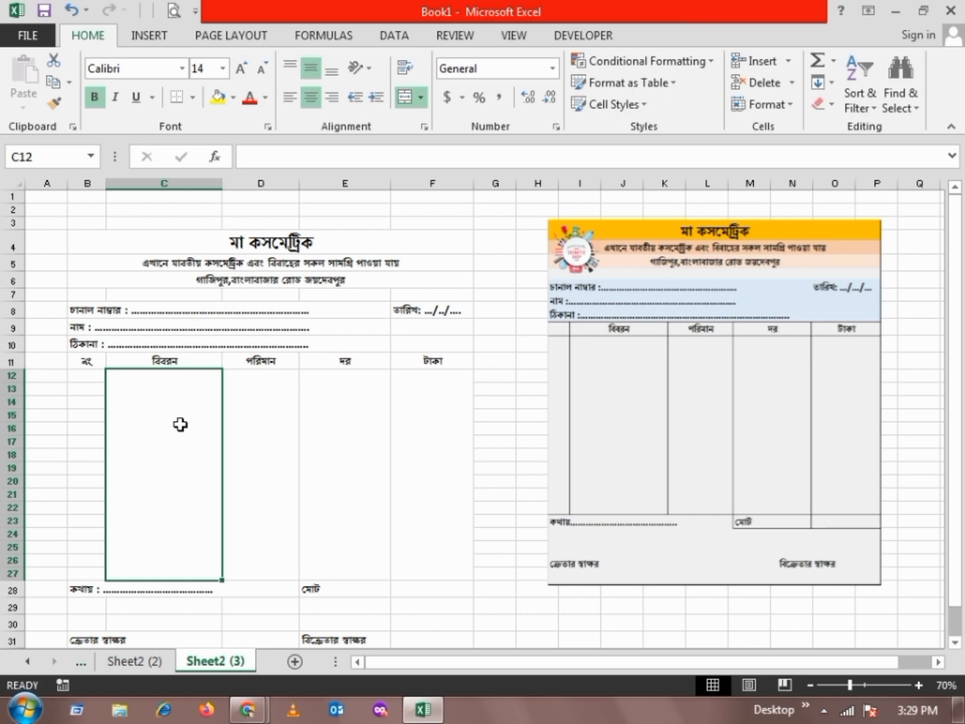
key("ctrl+z")
left_click(319, 363)
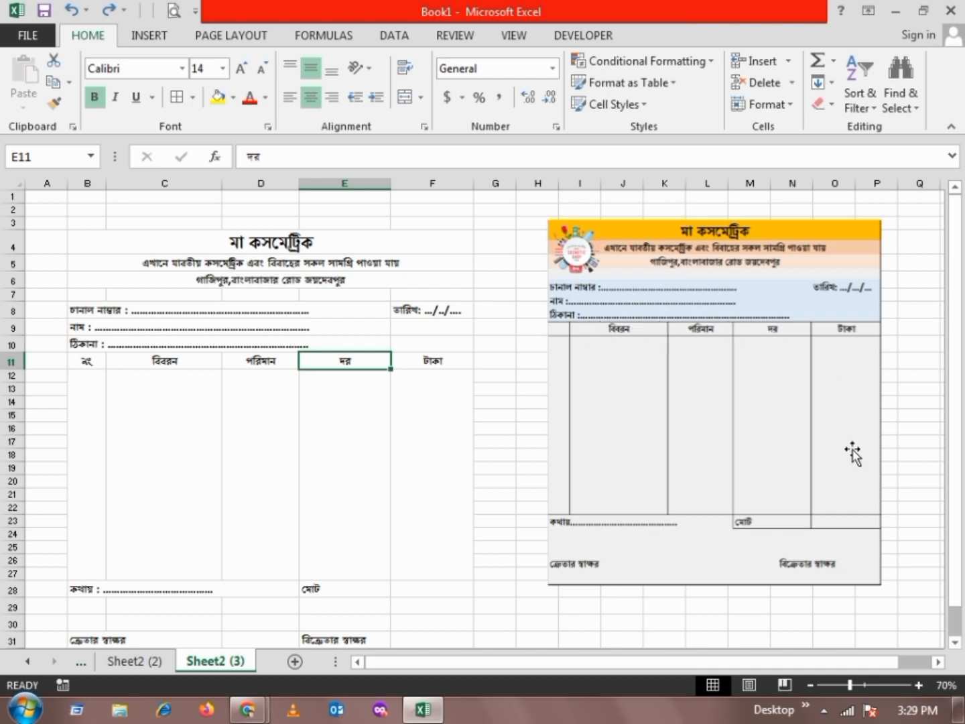
left_click(89, 378)
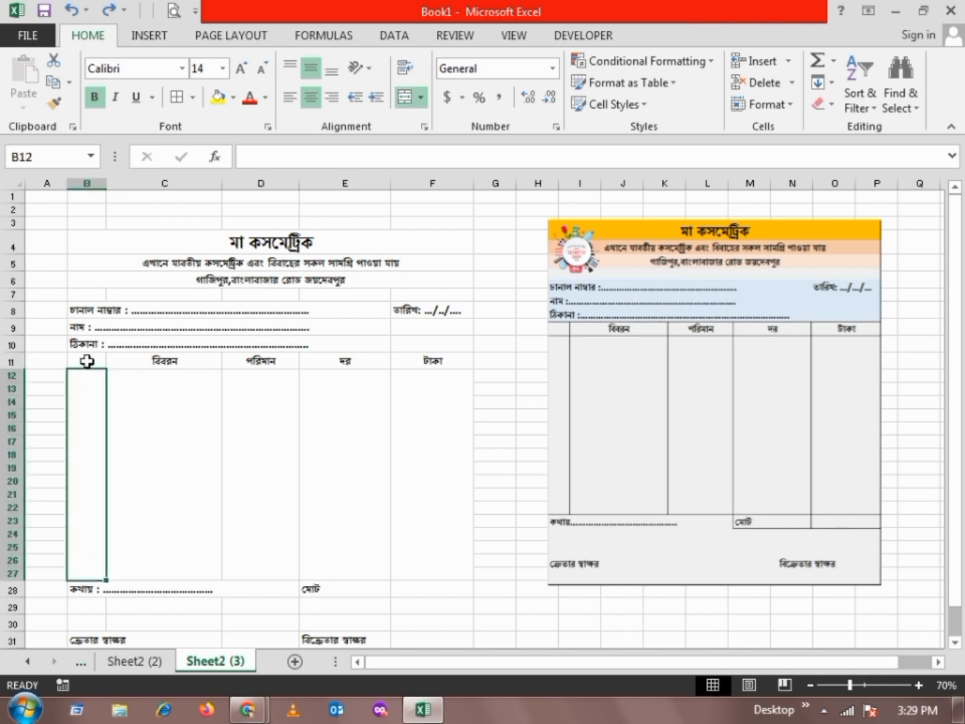
Apply all borders to the item table B11:F27 and to the total cells E28:F28
left_click_drag(86, 361, 429, 383)
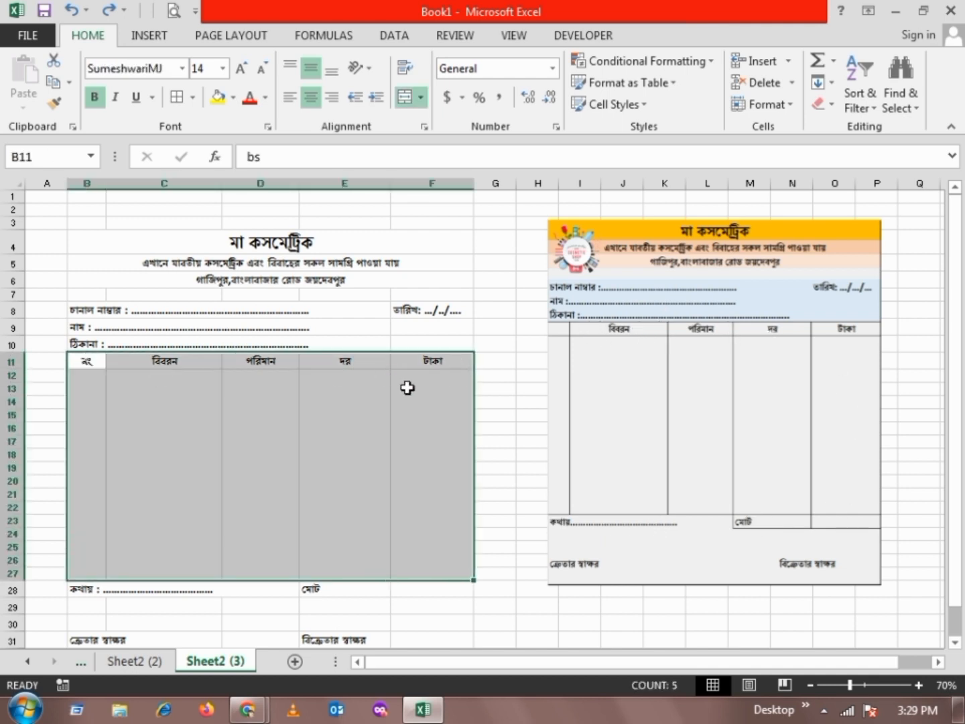
left_click(178, 97)
left_click(244, 395)
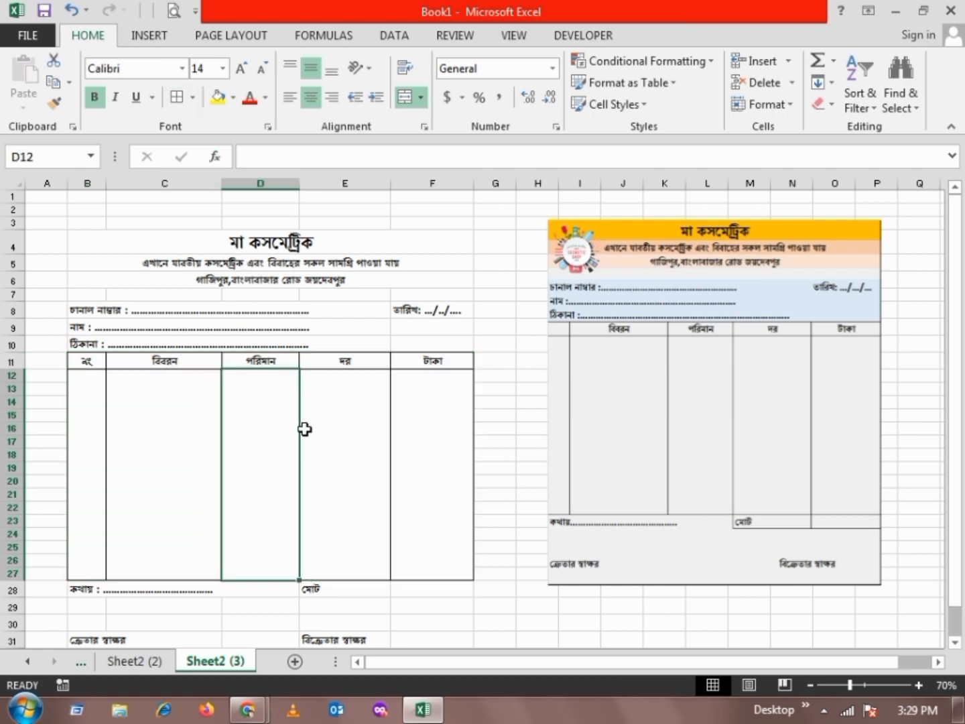
left_click(335, 543)
left_click_drag(334, 587, 426, 586)
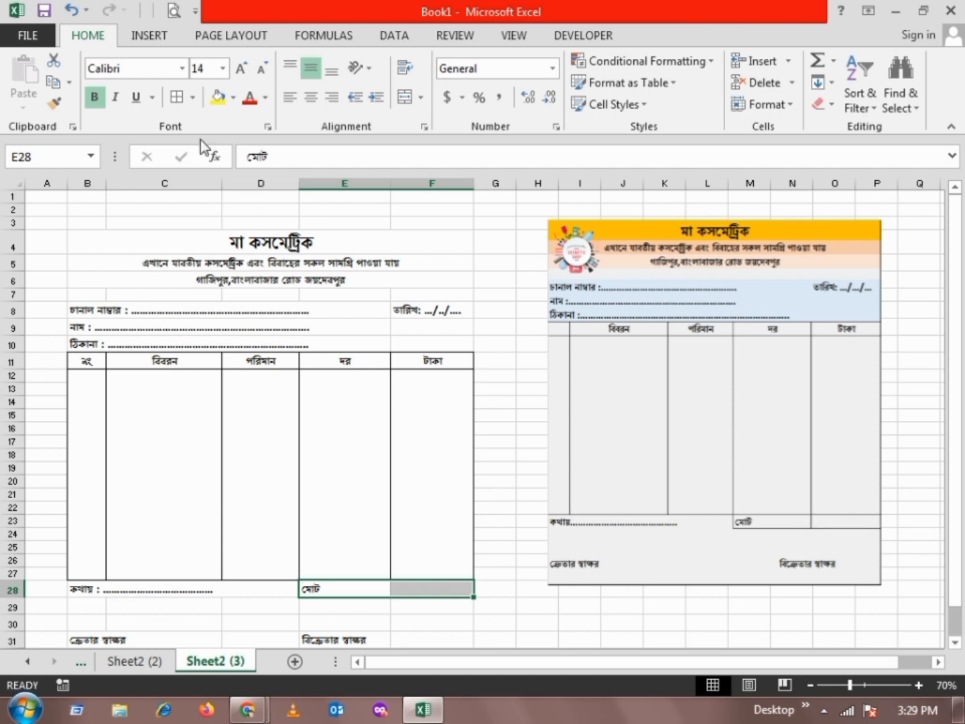
left_click(256, 468)
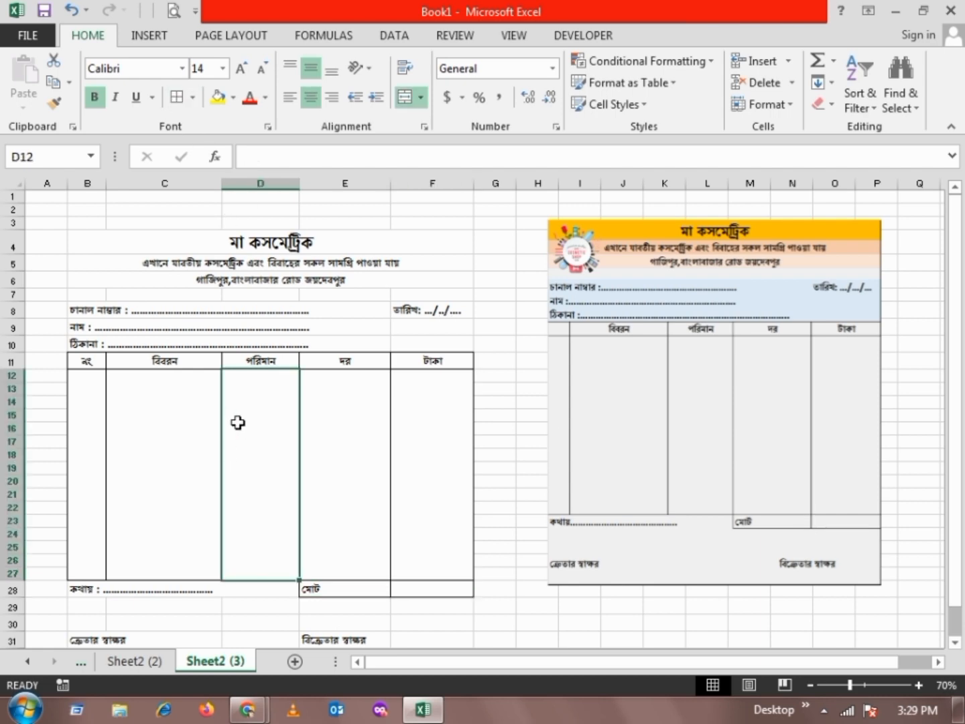
left_click_drag(351, 295, 348, 307)
left_click(439, 297)
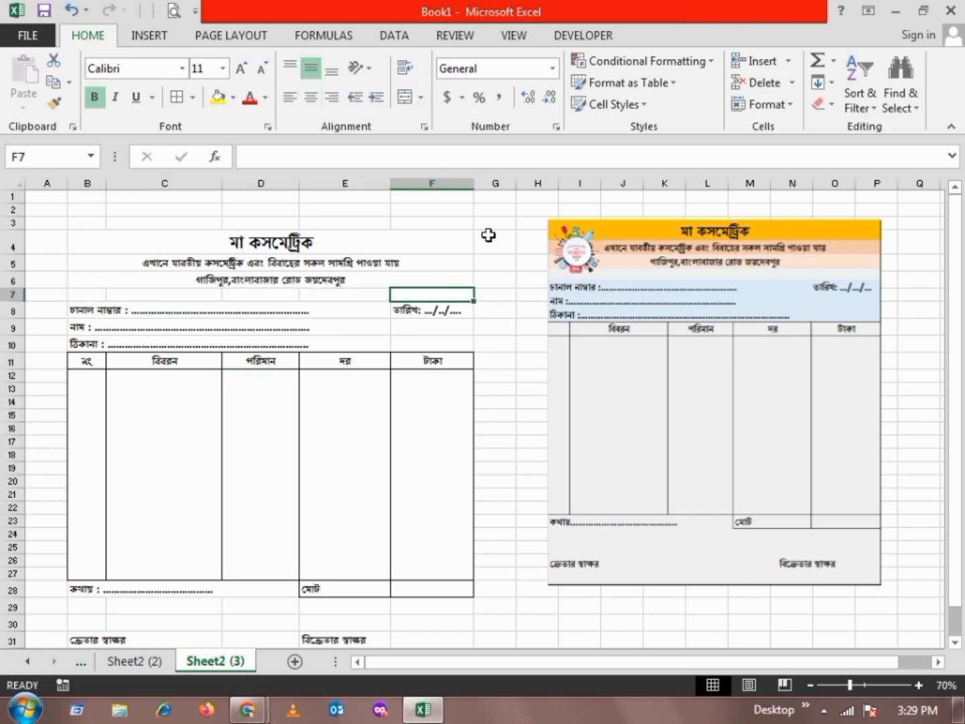
left_click_drag(492, 234, 521, 490)
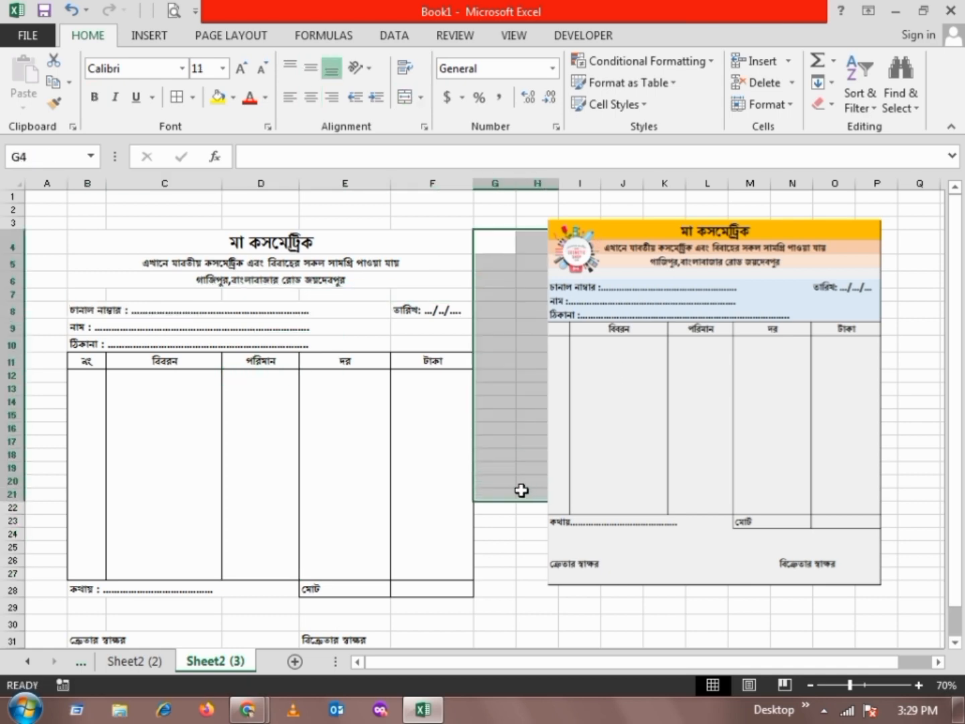
left_click(16, 187)
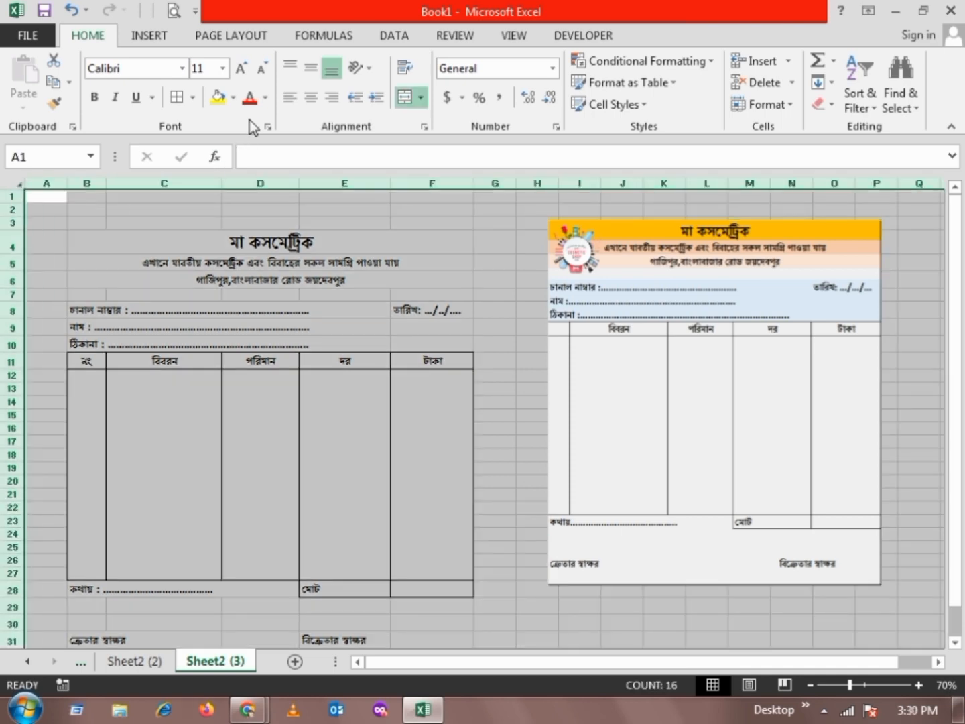
left_click(234, 98)
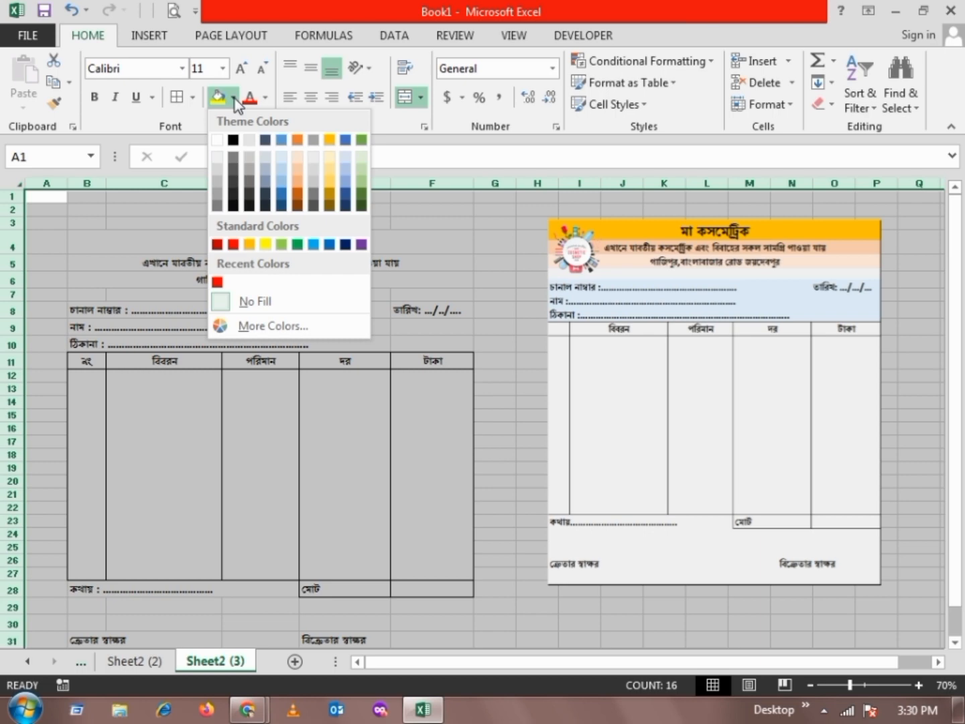
key("Escape")
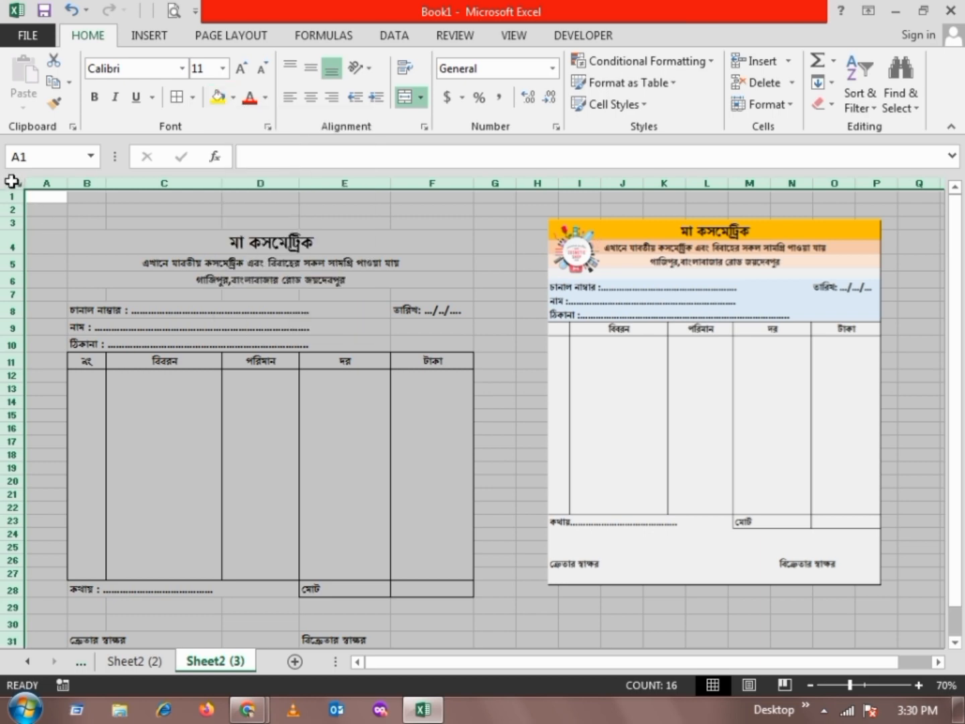
left_click_drag(53, 221, 44, 208)
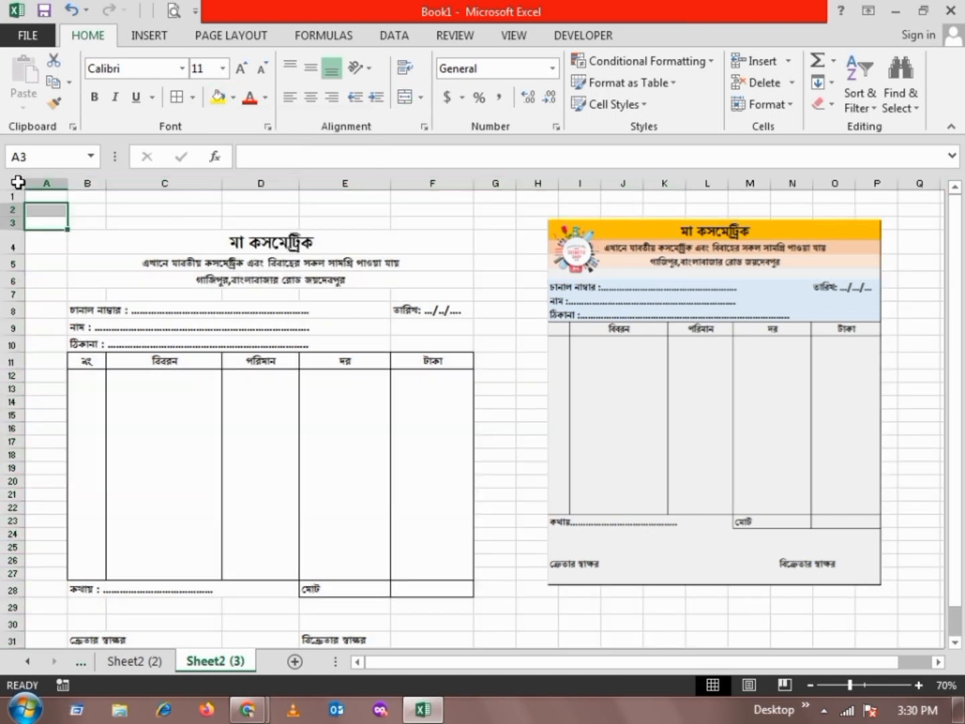
Select the whole sheet and open the fill colour choices
left_click(14, 184)
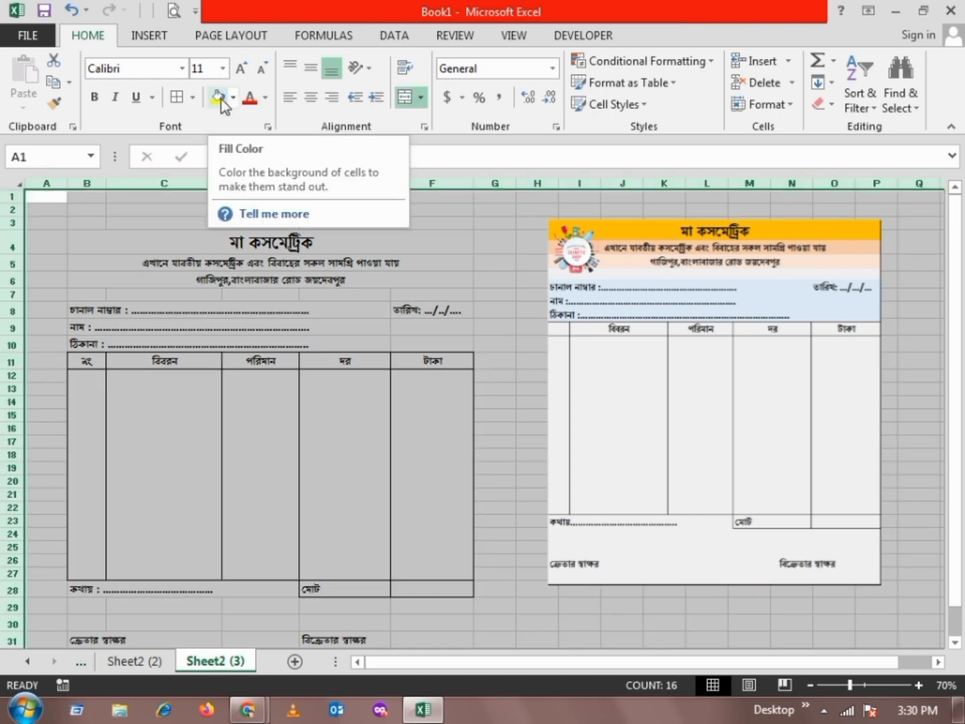
left_click(232, 98)
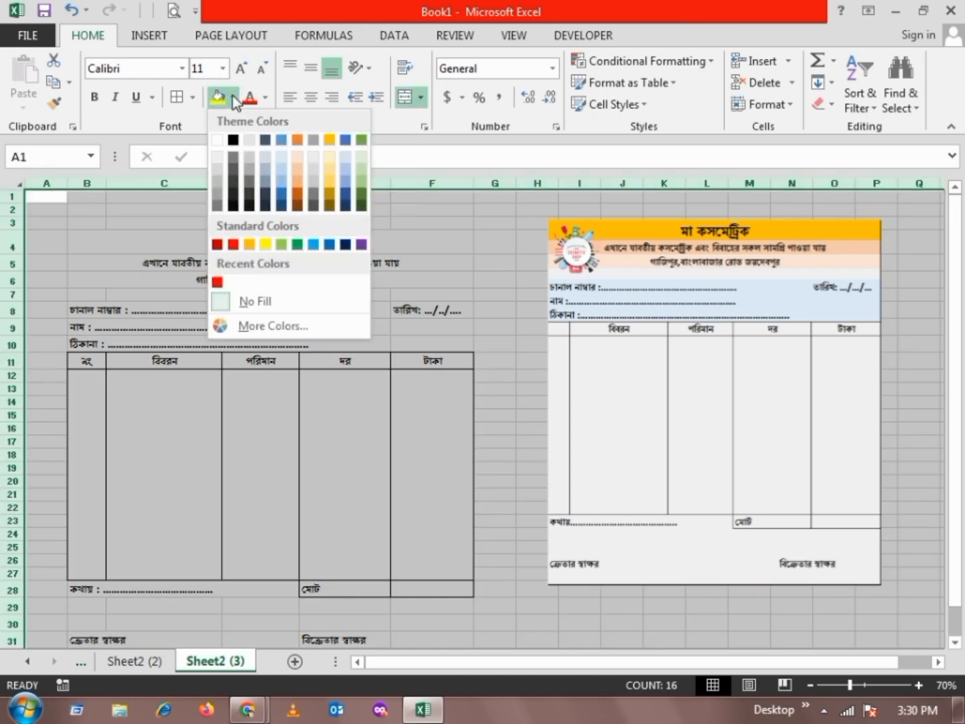